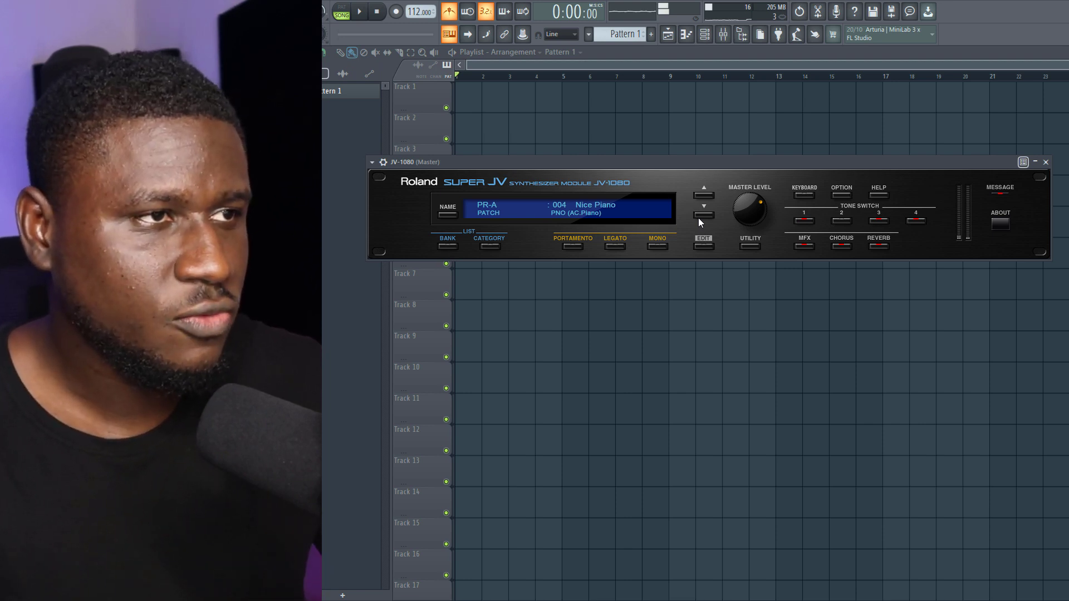
# - Advance the JV-1080 through the PR-A piano patches to 007 House Piano
pyautogui.click(701, 217)
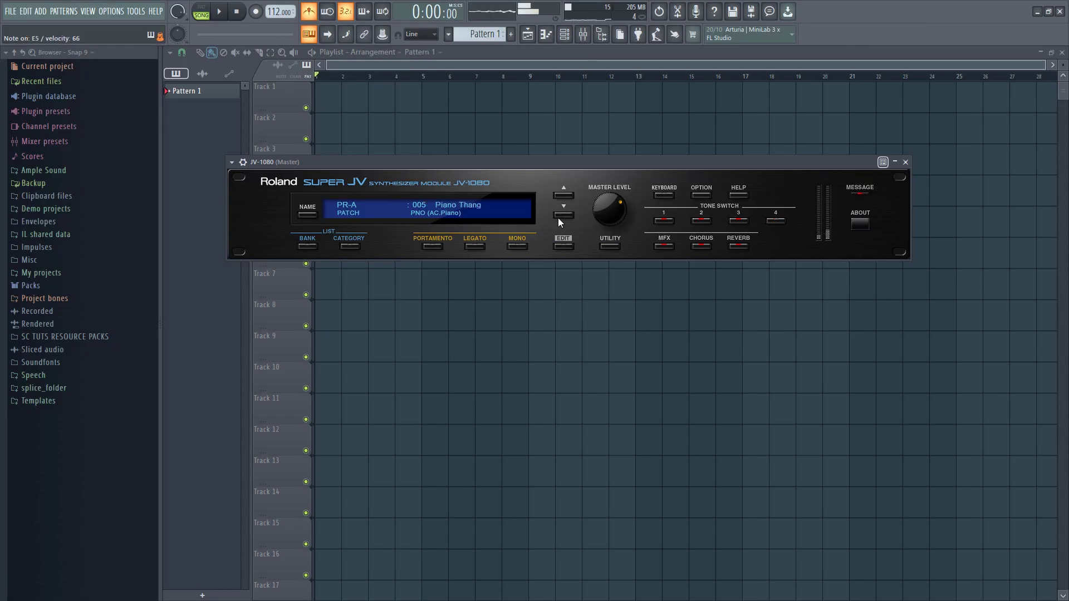
pyautogui.click(558, 219)
pyautogui.click(558, 219)
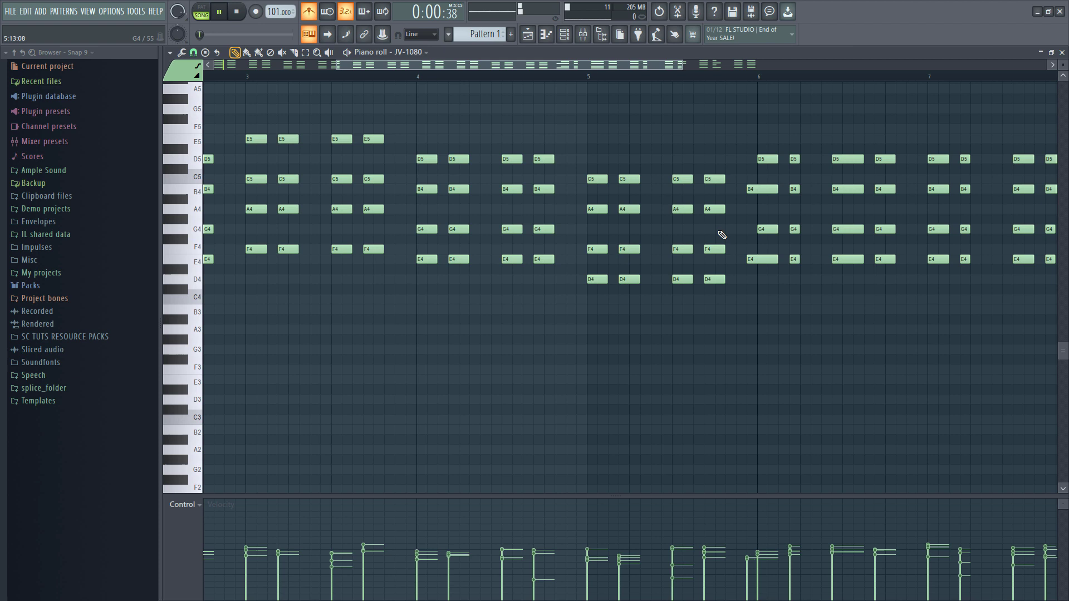
# - Trim the early starts of the E4 and B4 notes to the bar 6 line in Pattern 1
pyautogui.scroll(-3, 722, 235)
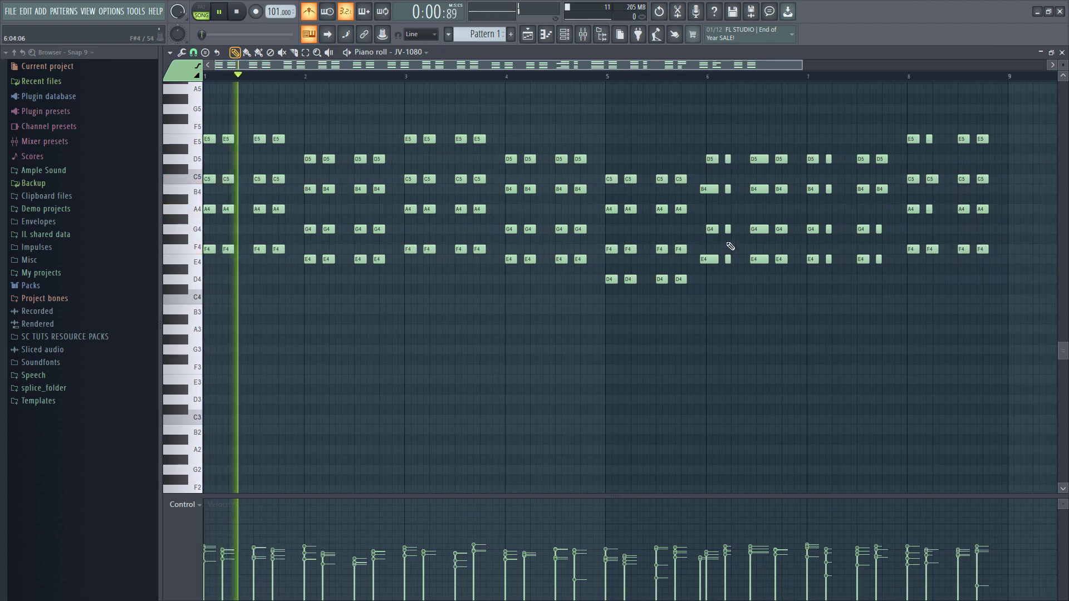
pyautogui.moveTo(701, 260); pyautogui.dragTo(707, 261)
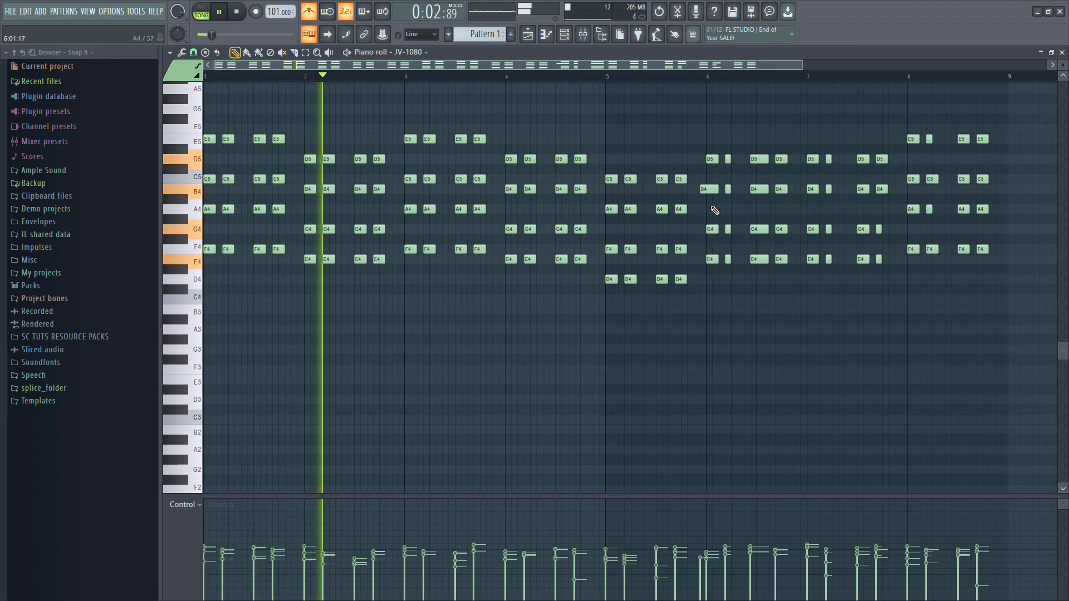
pyautogui.moveTo(704, 189); pyautogui.dragTo(709, 189)
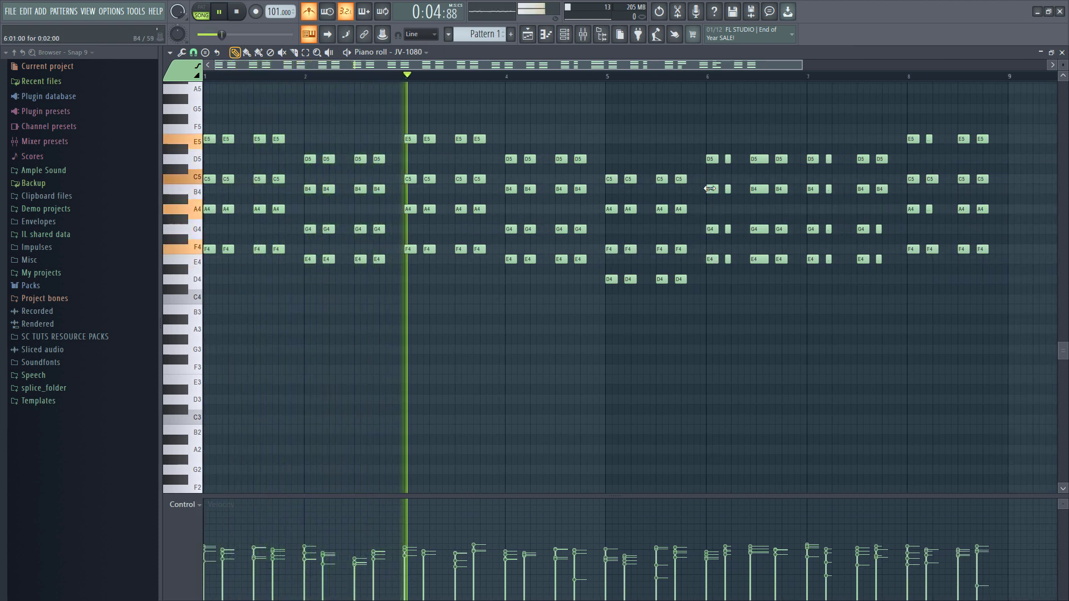
# - Lengthen the second chord of bar 6 to match the first, and move the third and fourth chords slightly later
pyautogui.scroll(4, 757, 175)
pyautogui.moveTo(677, 148); pyautogui.dragTo(686, 221)
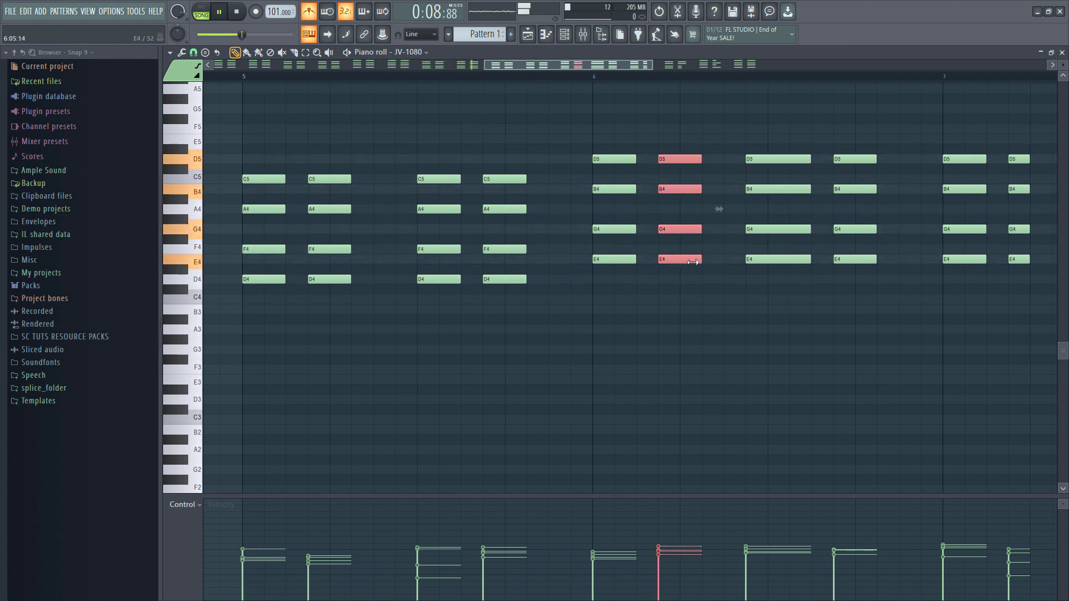
pyautogui.scroll(-4, 679, 283)
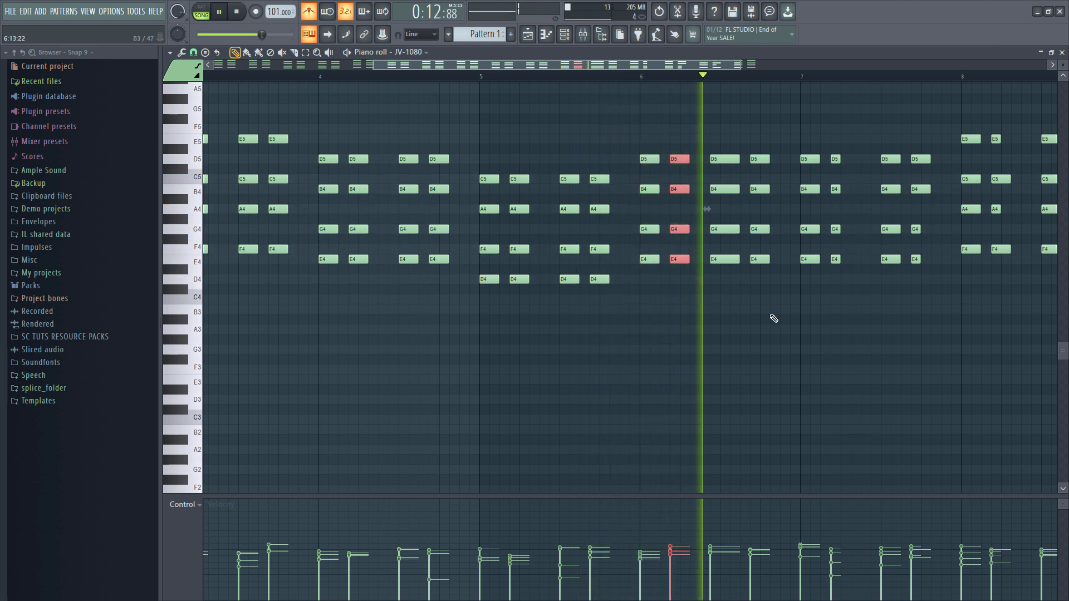
pyautogui.moveTo(716, 152); pyautogui.dragTo(774, 266)
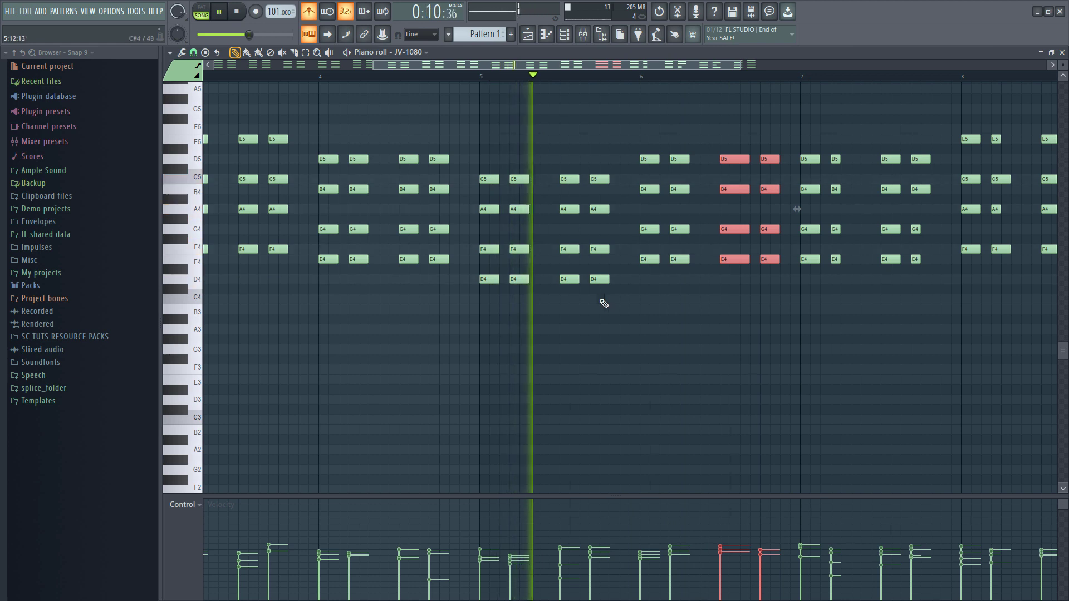
pyautogui.click(728, 366)
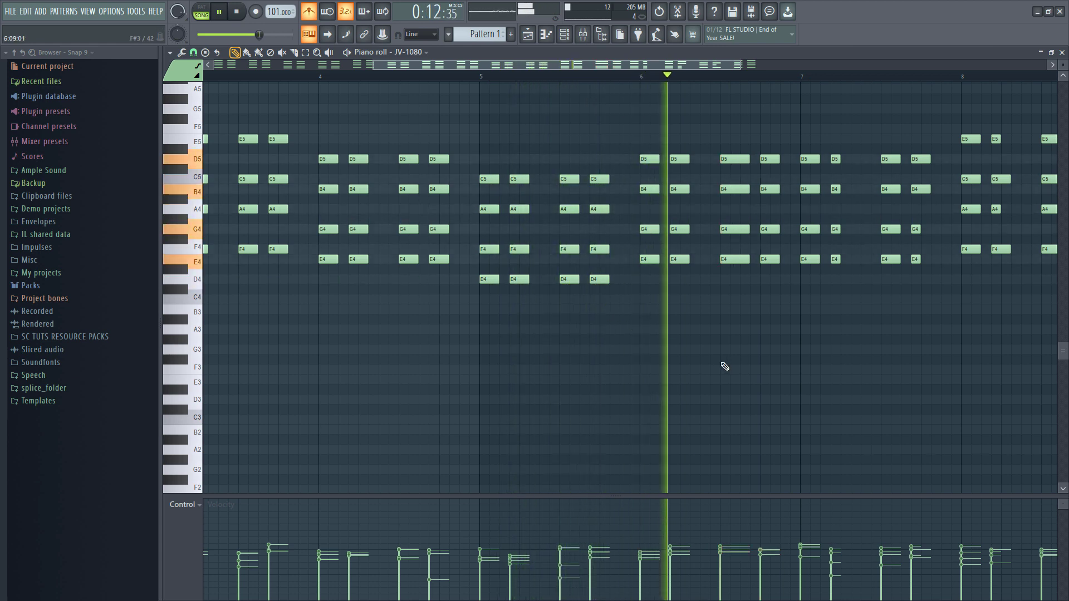
# - Shorten the third chord of bar 6 to match the others and move the fourth chord one step earlier
pyautogui.scroll(-3, 790, 370)
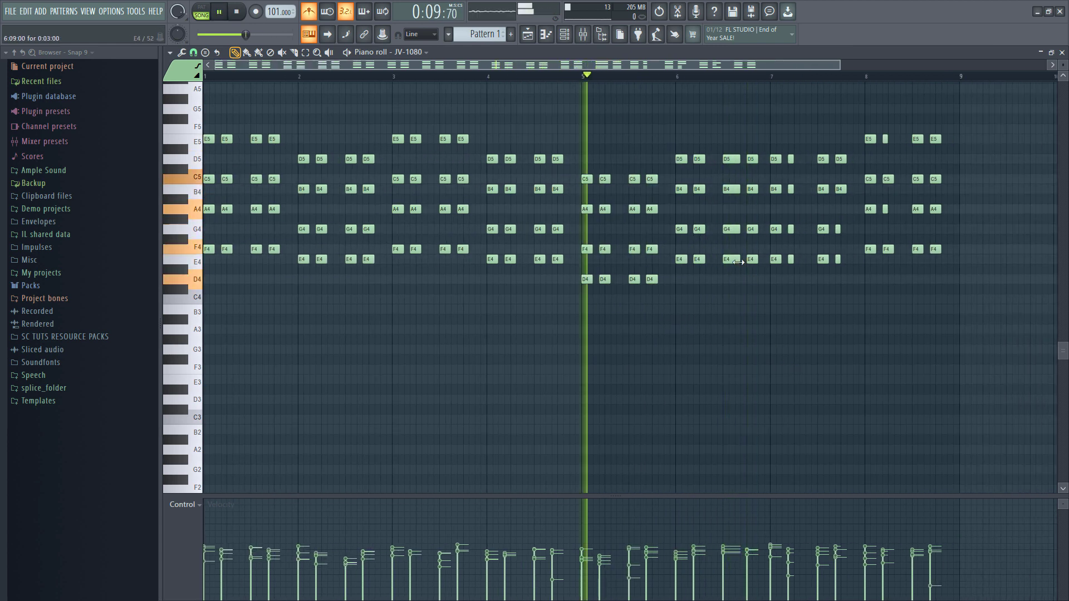
pyautogui.scroll(3, 738, 262)
pyautogui.moveTo(688, 137); pyautogui.dragTo(714, 259)
pyautogui.moveTo(763, 124); pyautogui.dragTo(740, 353)
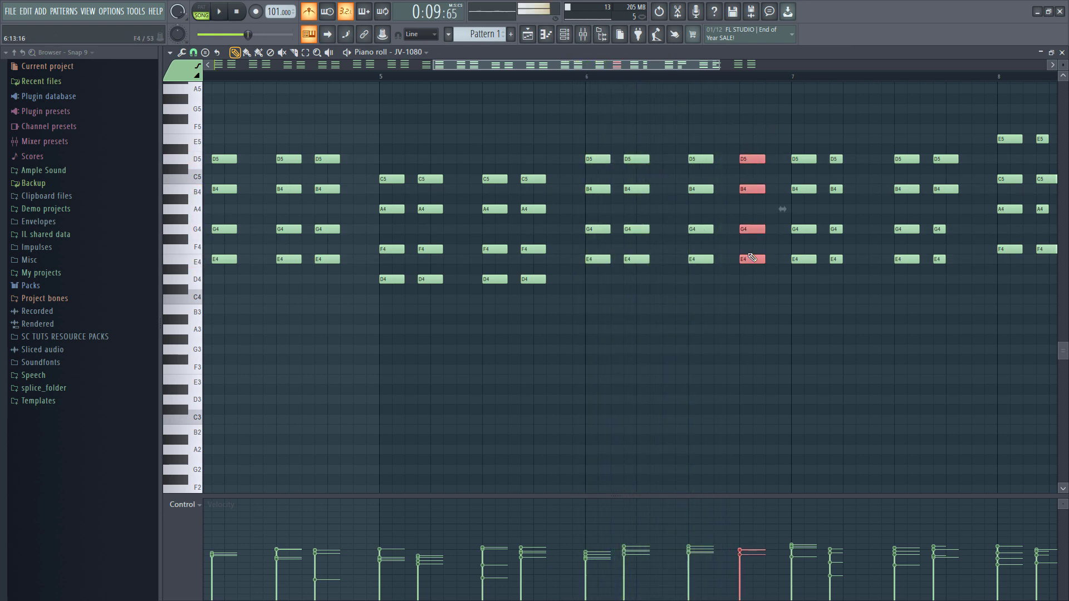
pyautogui.press('space')
pyautogui.scroll(-1, 746, 267)
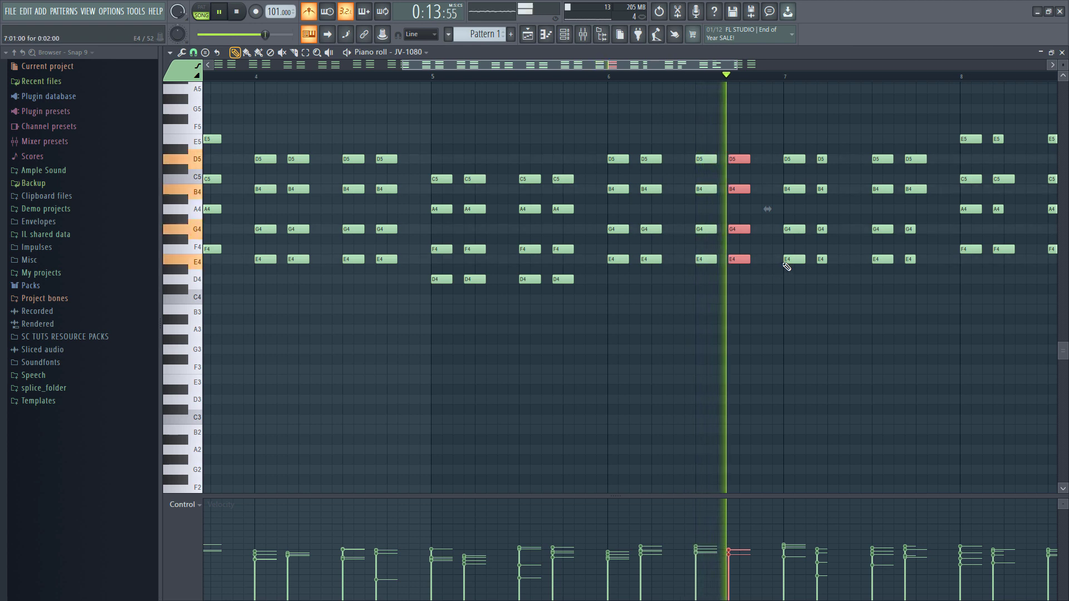
# - Delete all chord notes from bar 7 onward in Pattern 1
pyautogui.scroll(-2, 751, 267)
pyautogui.moveTo(721, 157); pyautogui.dragTo(985, 344)
pyautogui.press('Delete')
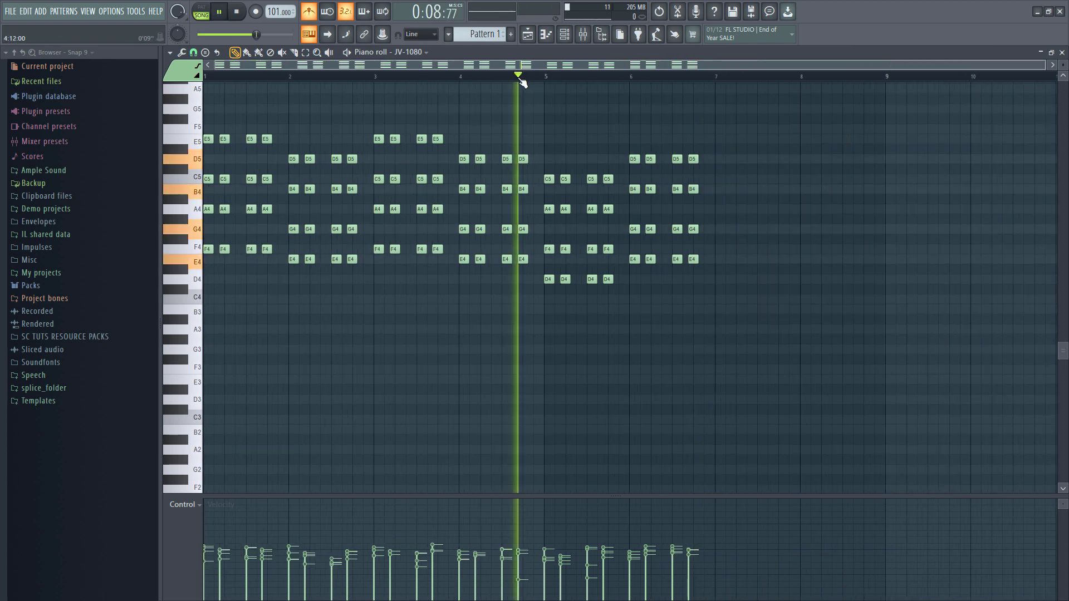
# - Duplicate the bar 5 and 6 chords into bars 7 and 8, and play the pattern
pyautogui.moveTo(549, 136); pyautogui.dragTo(744, 346)
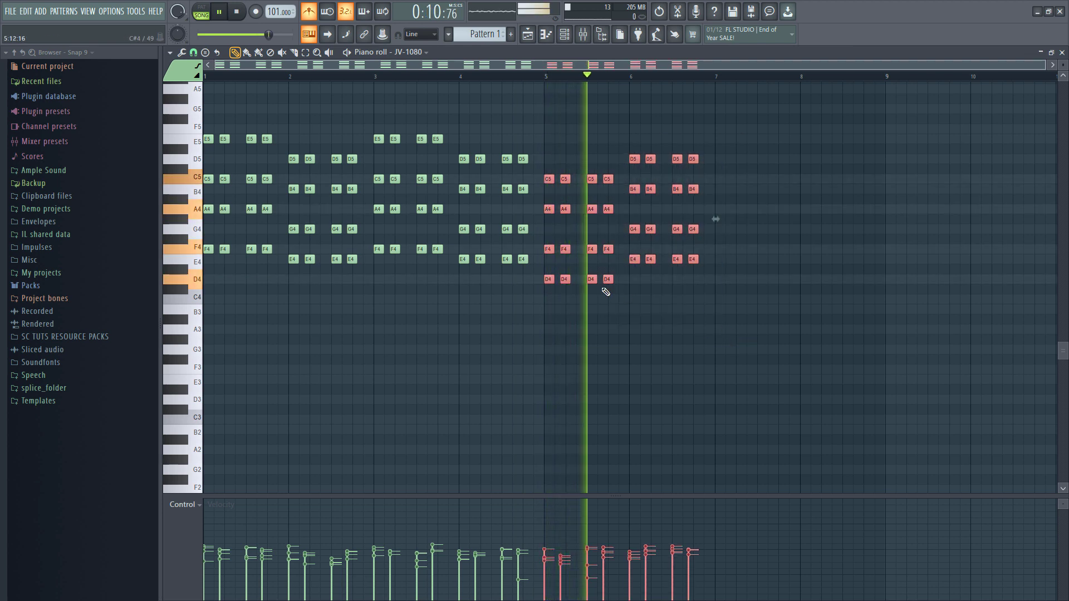
pyautogui.hotkey('ctrl', 'b')
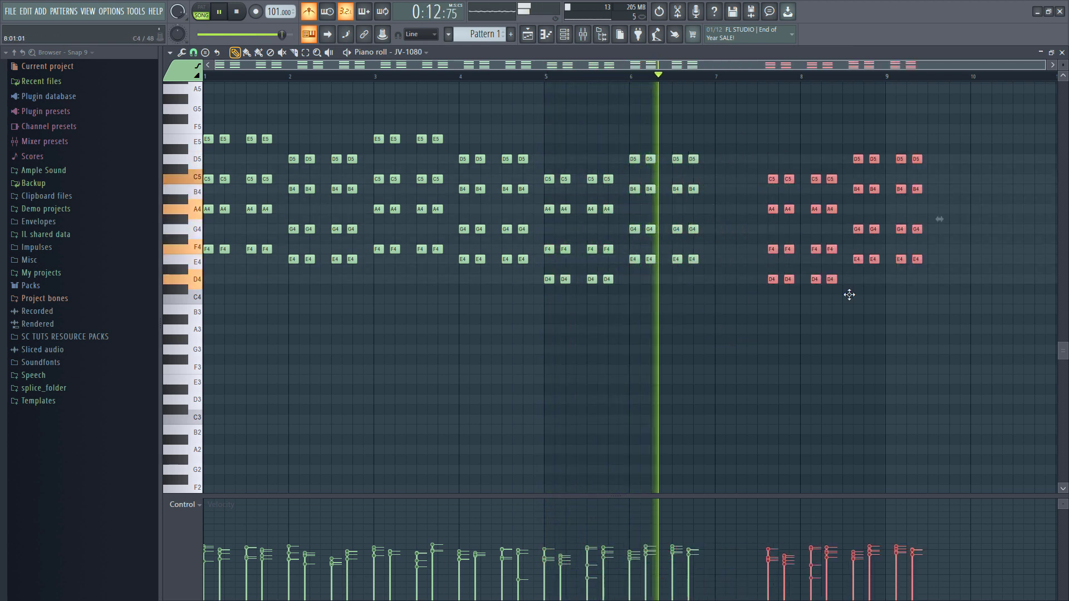
pyautogui.moveTo(783, 286); pyautogui.dragTo(720, 286)
pyautogui.press('space')
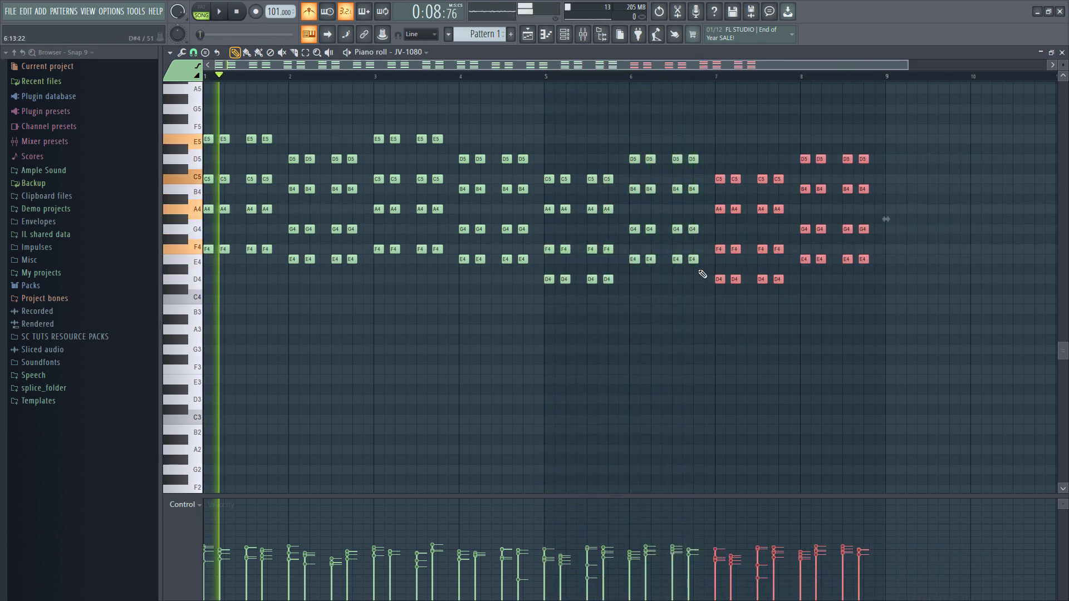
pyautogui.press('space')
pyautogui.hotkey('ctrl', 'd')
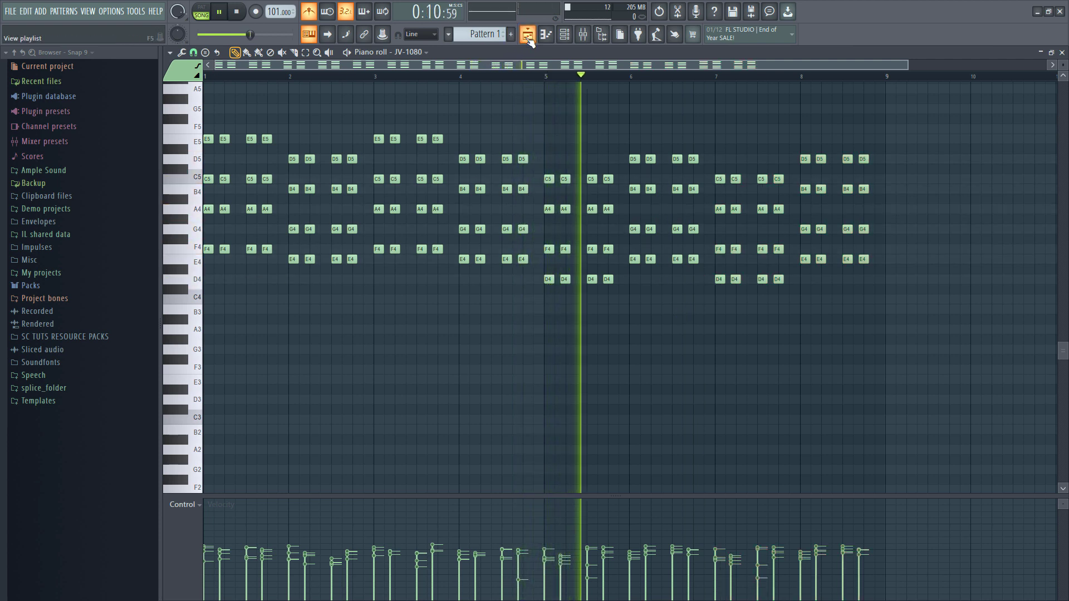
# - Reopen the piano roll from the playlist and review the Pattern 1 chords up to bar 8 during playback
pyautogui.click(527, 35)
pyautogui.doubleClick(439, 103)
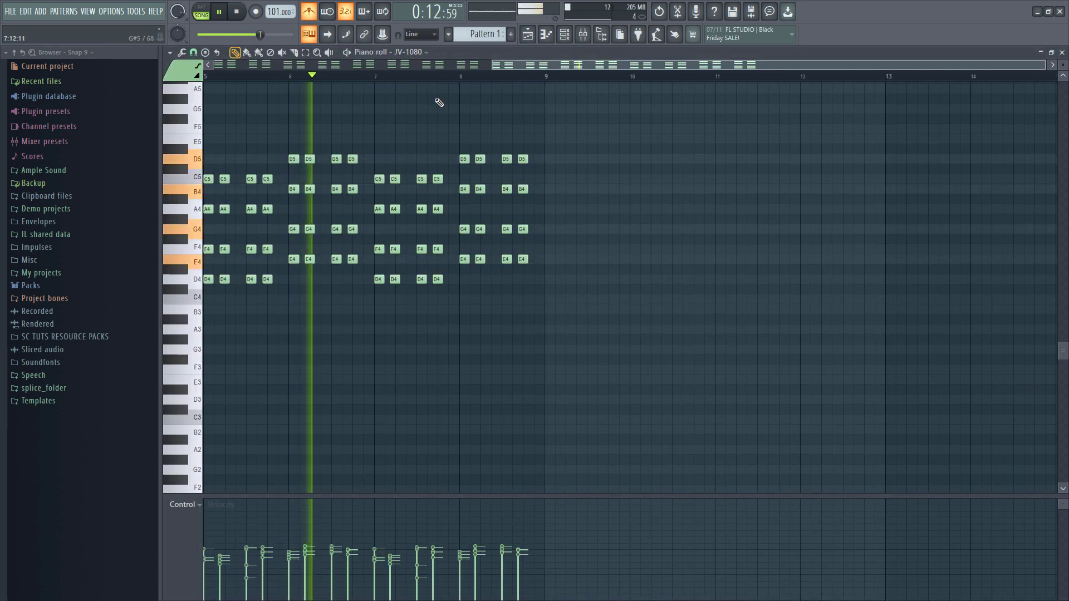
pyautogui.scroll(5, 329, 120)
pyautogui.scroll(-3, 612, 175)
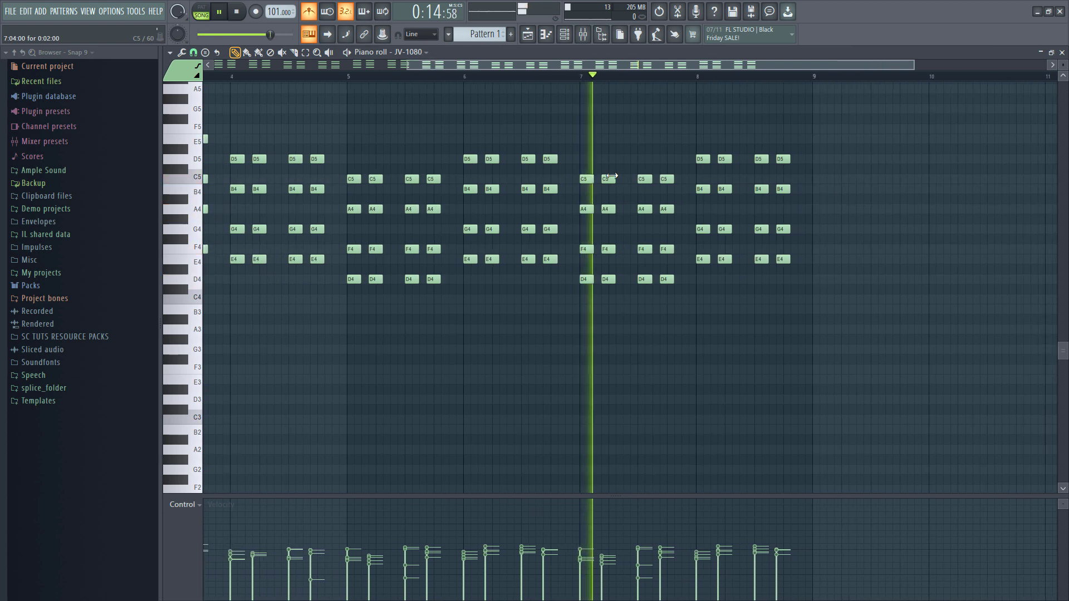
pyautogui.scroll(-1, 611, 175)
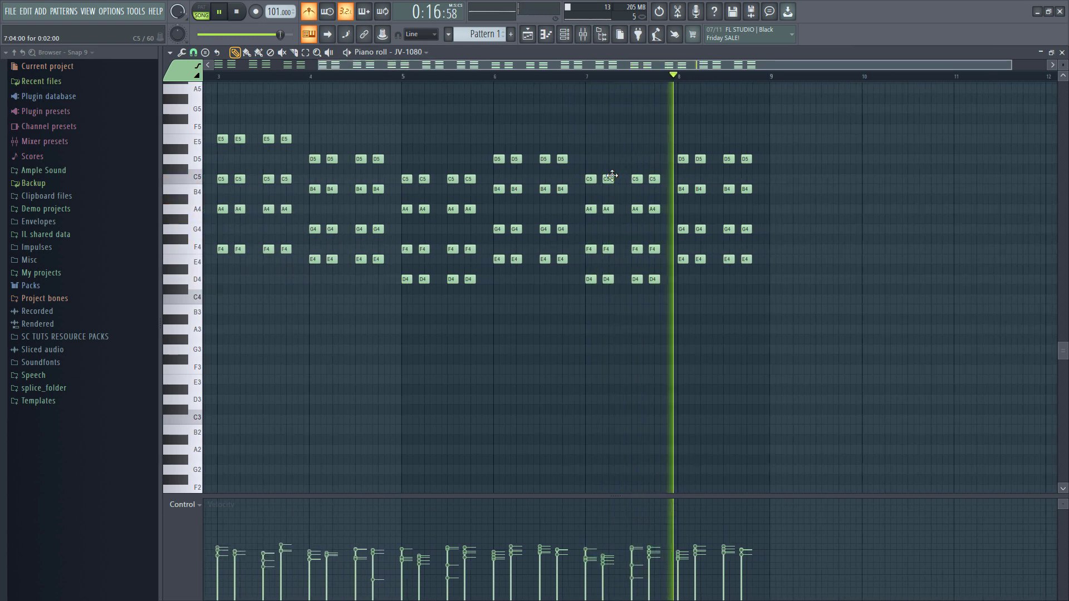
pyautogui.scroll(-1, 612, 175)
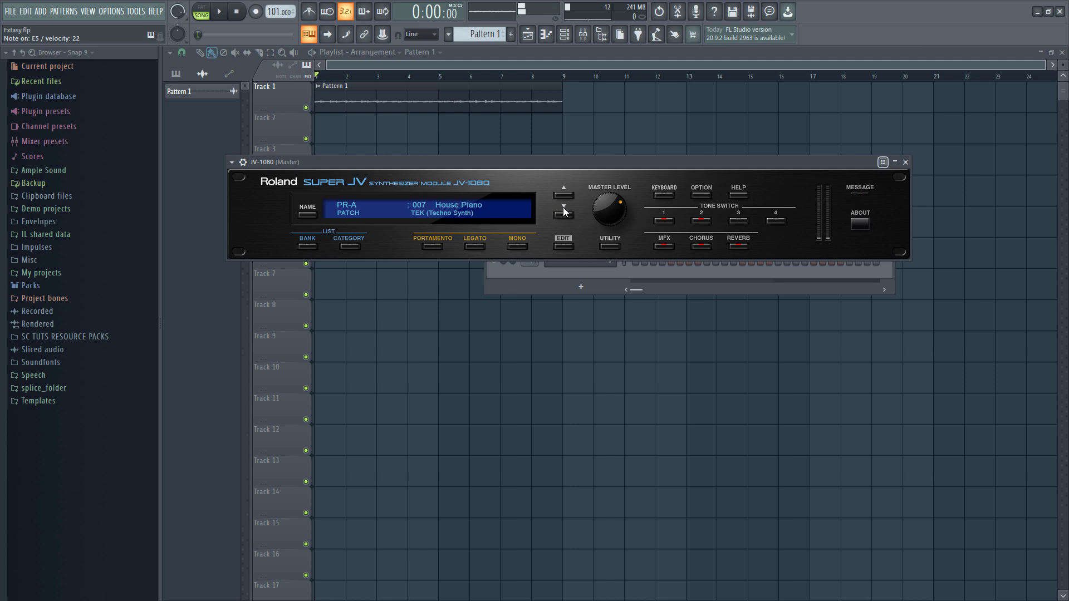
# - Switch the JV-1080 to patch 008 E.Grand and change the active pattern to Pattern 2
pyautogui.click(564, 217)
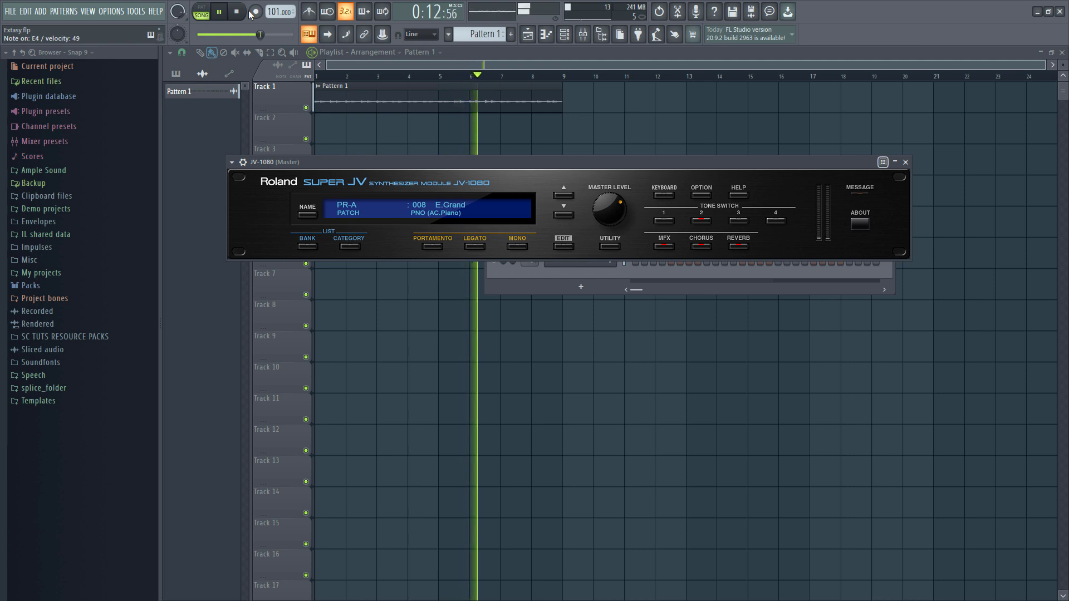
pyautogui.click(481, 59)
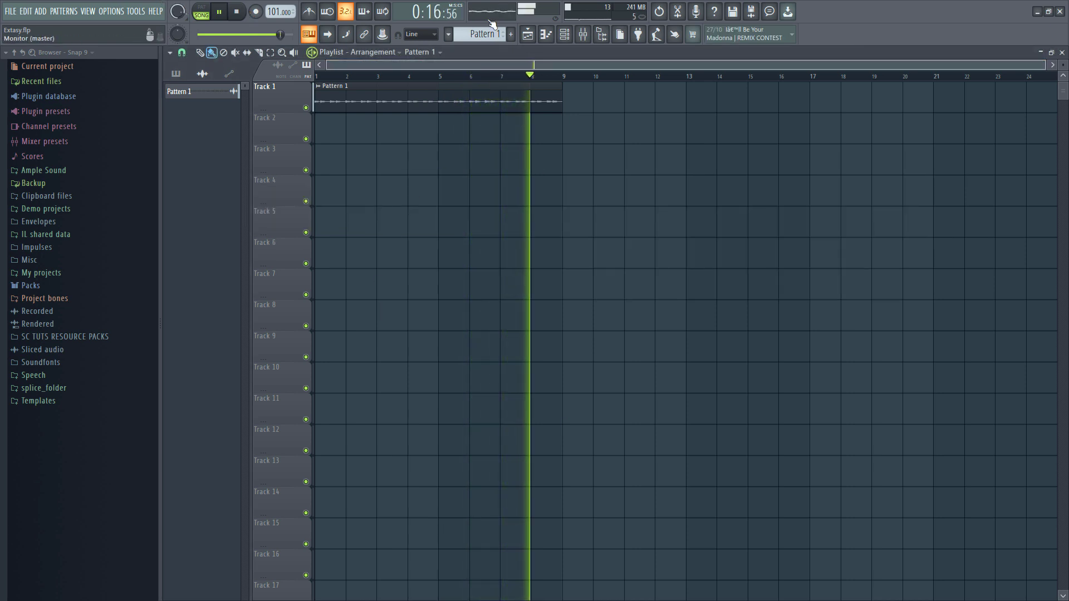
pyautogui.click(482, 34)
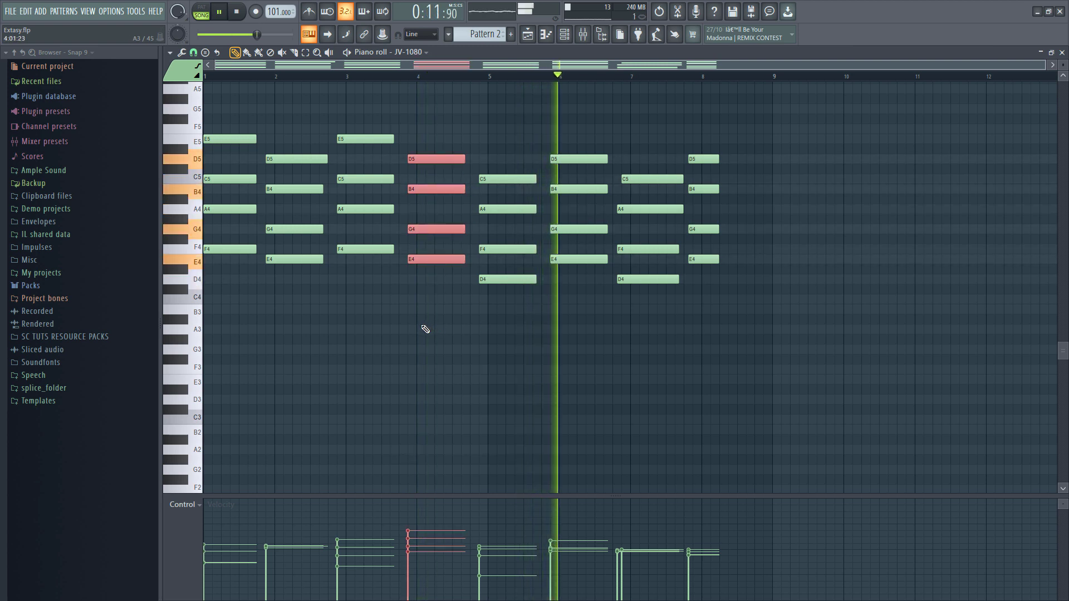
# - Lower the velocities of the selected chord at bar 4 in Pattern 2 with level scaling
pyautogui.hotkey('alt', 'x')
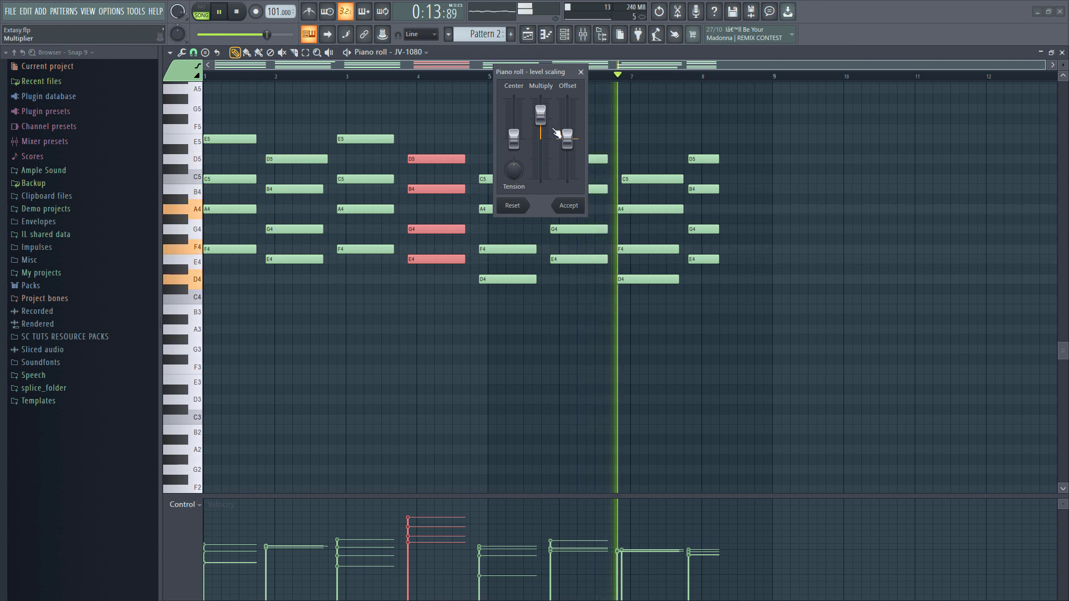
pyautogui.moveTo(541, 115); pyautogui.dragTo(541, 119)
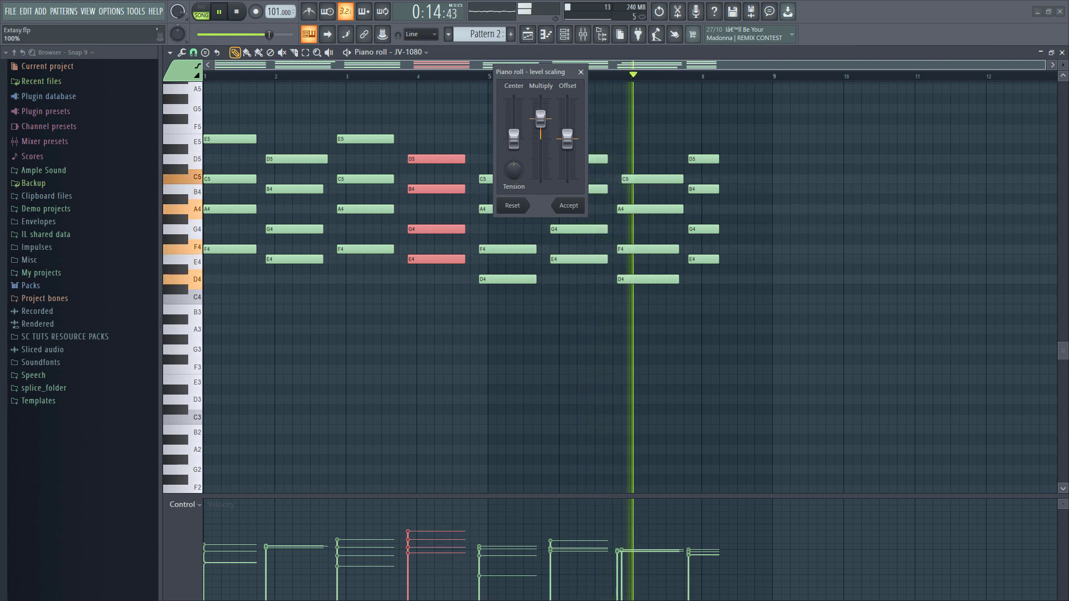
pyautogui.click(569, 205)
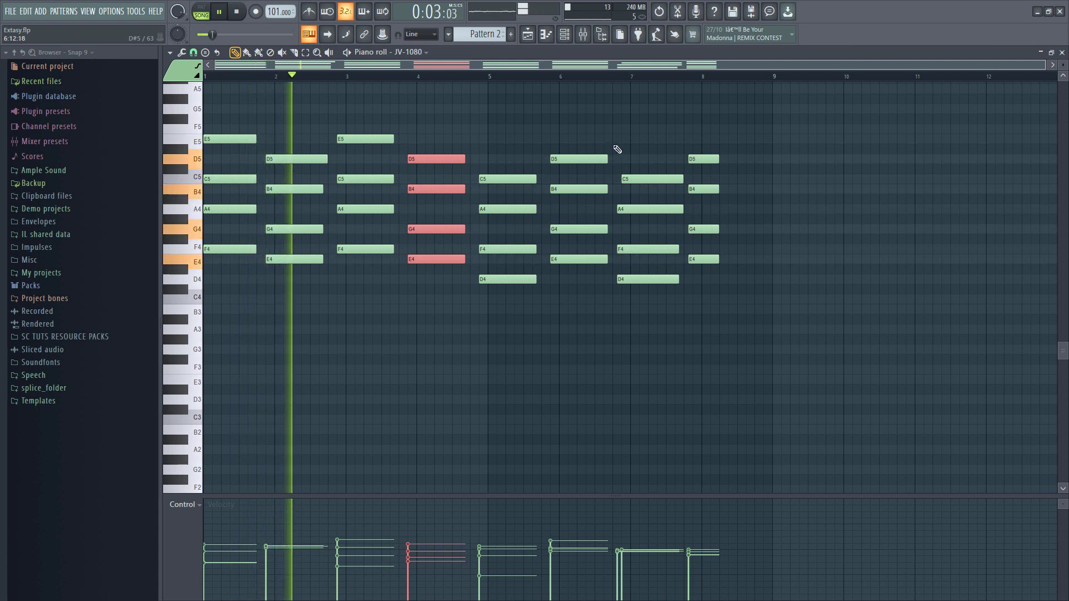
# - Trim the note starts of the D4–F4–A4–C5 chord near bar 7 so they line up at 6:15
pyautogui.keyDown('ctrl'); pyautogui.scroll(2, 629, 172); pyautogui.keyUp('ctrl')
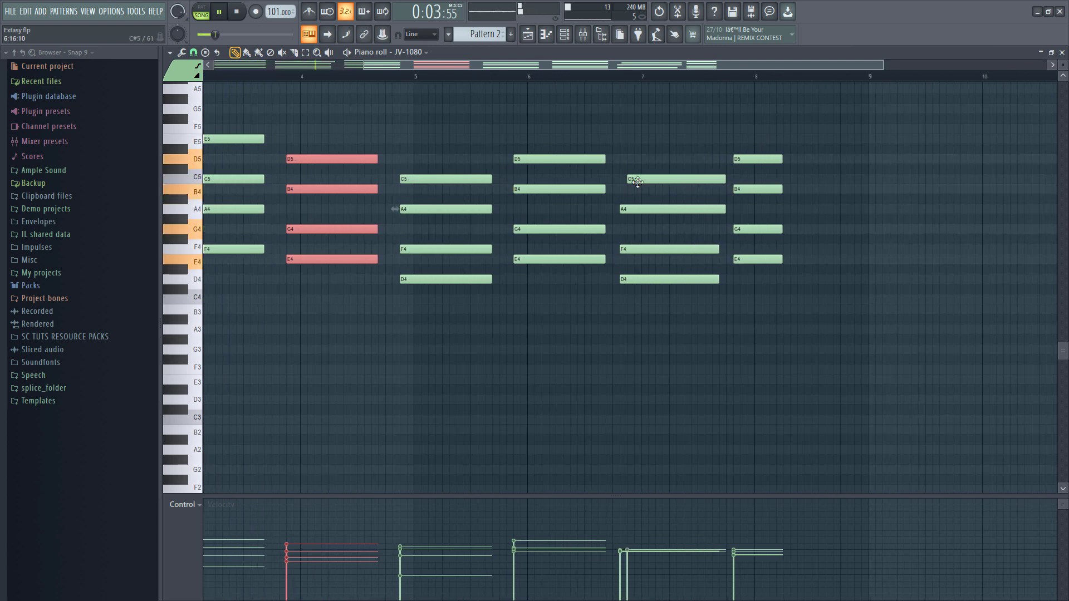
pyautogui.click(192, 53)
pyautogui.click(318, 105)
pyautogui.keyDown('ctrl'); pyautogui.scroll(-2, 528, 230); pyautogui.keyUp('ctrl')
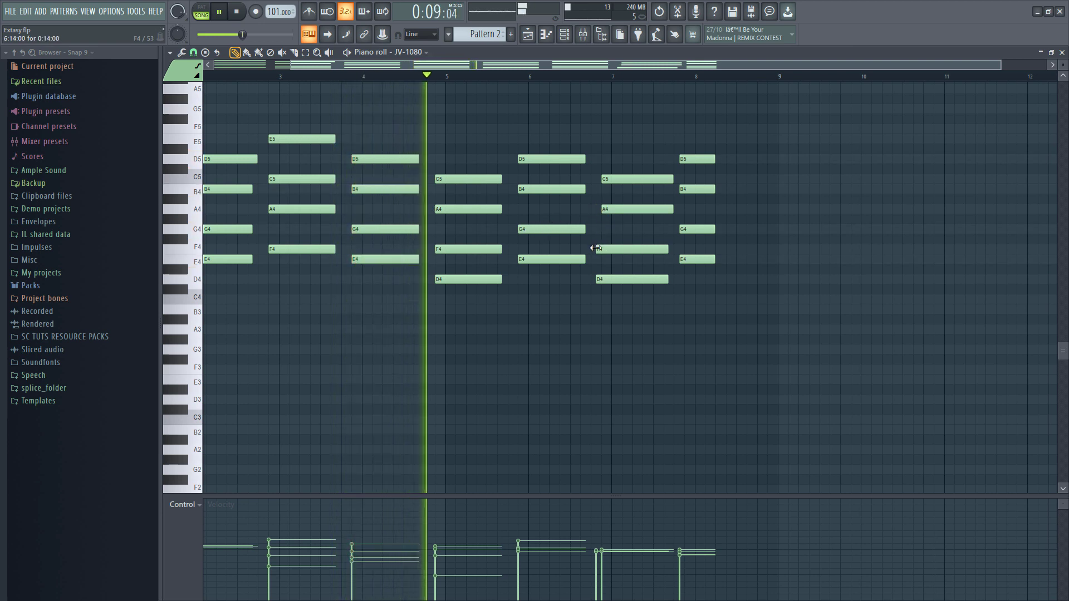
pyautogui.moveTo(596, 248); pyautogui.dragTo(600, 280)
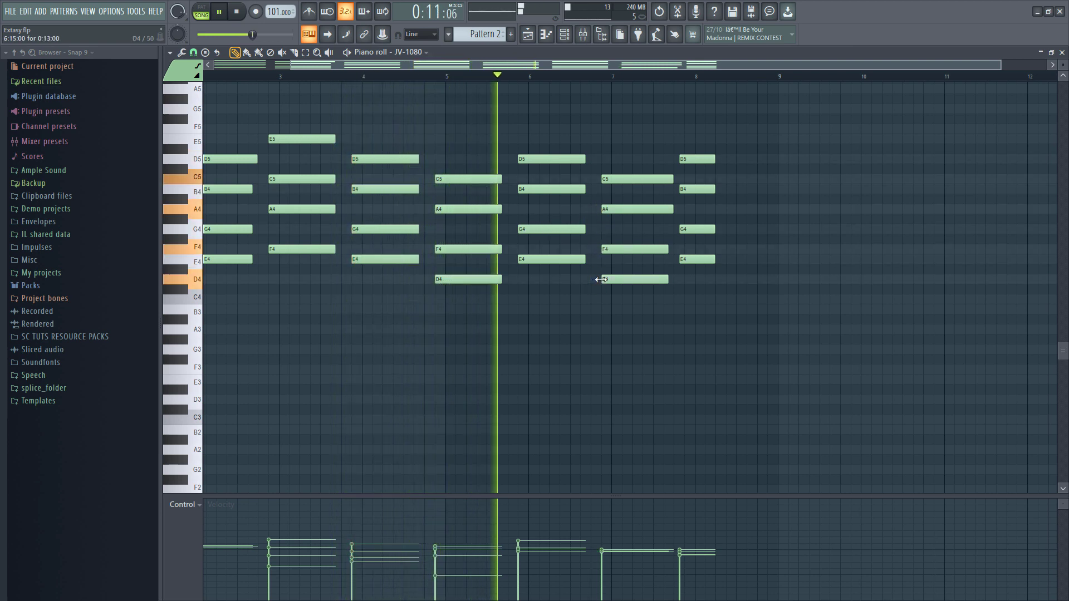
# - Move the last chord to start at 7:15, lengthen its notes to just before bar 9, and close the piano roll
pyautogui.keyDown('ctrl'); pyautogui.moveTo(717, 145); pyautogui.dragTo(706, 269); pyautogui.keyUp('ctrl')
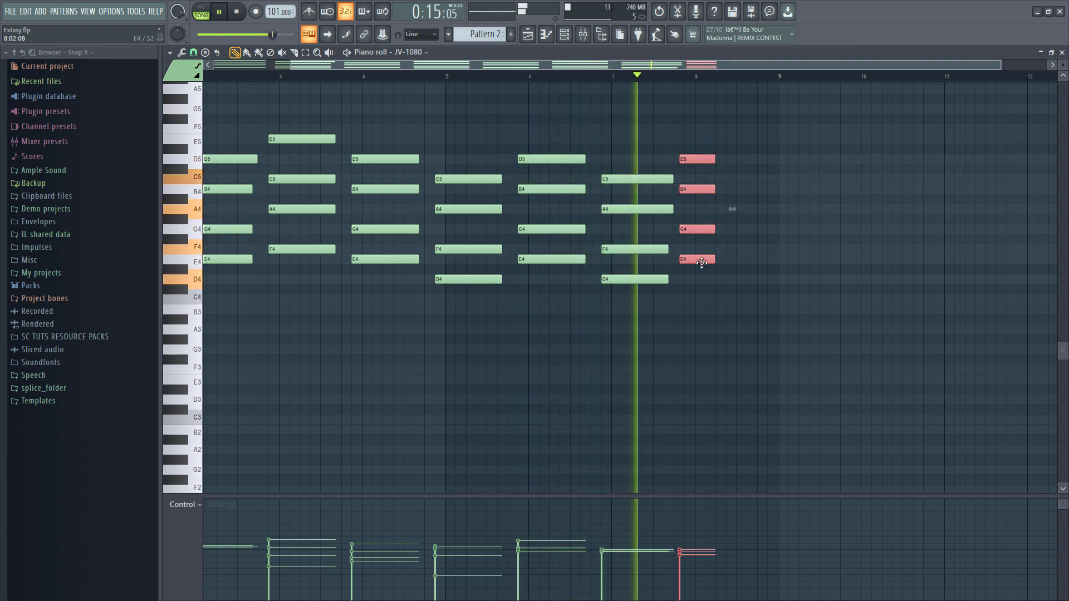
pyautogui.press('space')
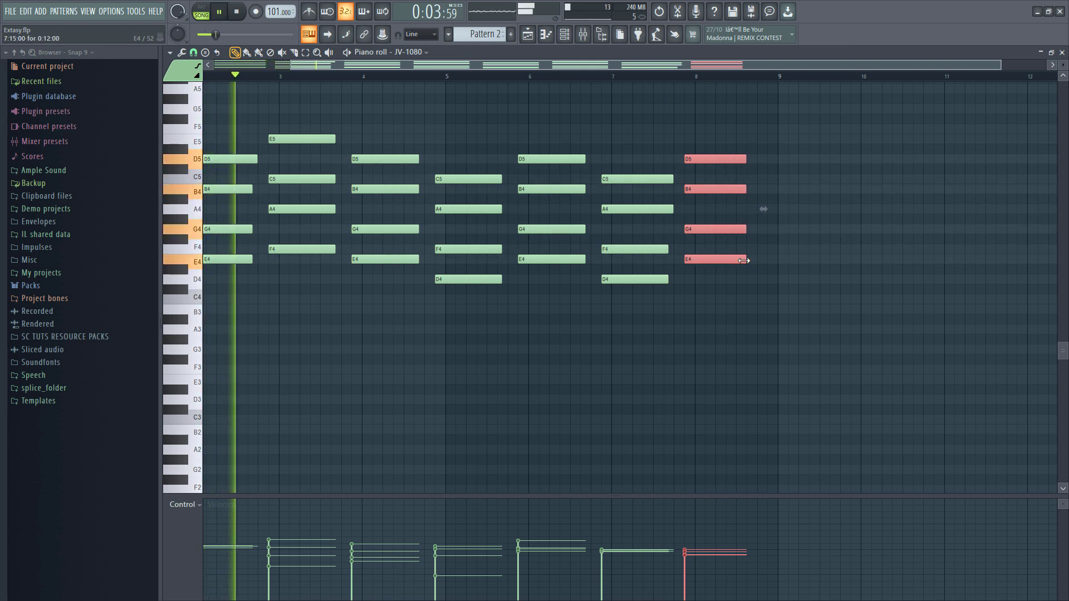
pyautogui.moveTo(745, 260); pyautogui.dragTo(758, 261)
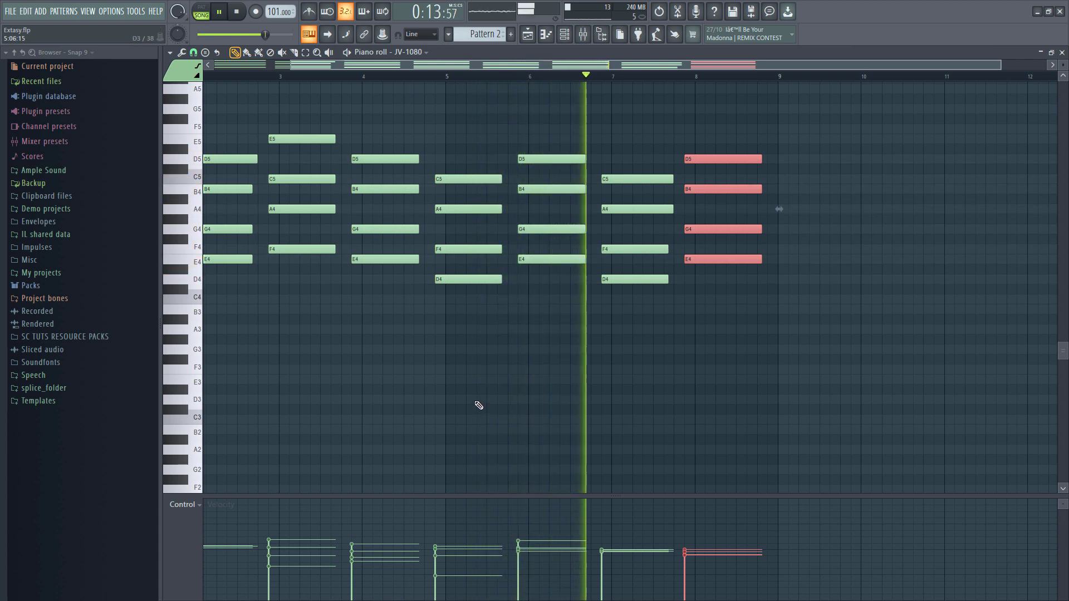
pyautogui.hotkey('ctrl', 'd')
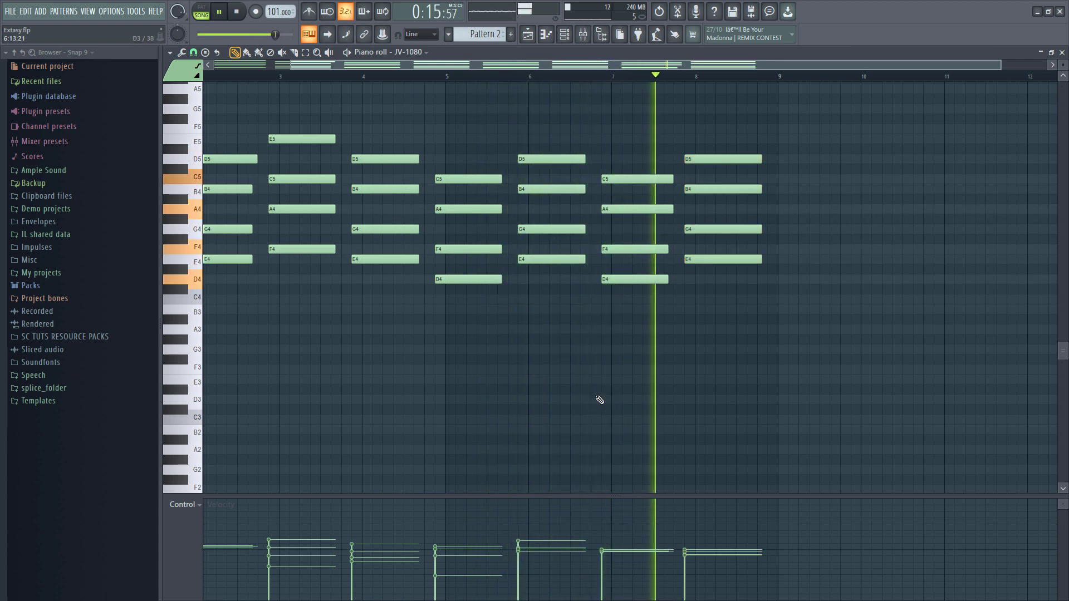
pyautogui.click(1062, 53)
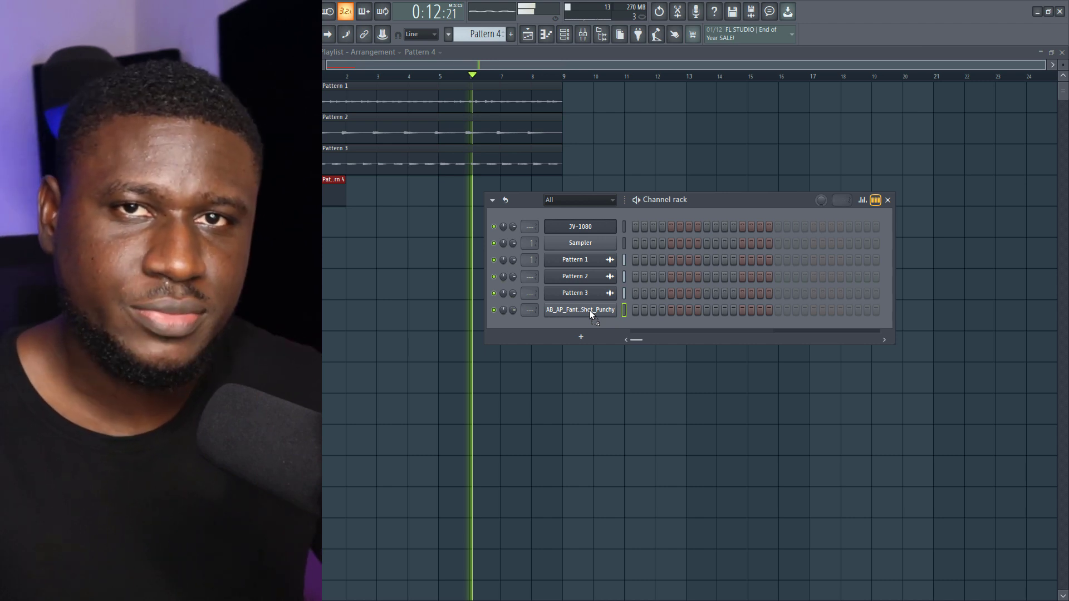
# - Program the AB_AP_Fant..Shot_Punchy sample in Pattern 4 with hits on steps 4 and 13, auditioning it against the piano parts
pyautogui.press('space')
pyautogui.press('space')
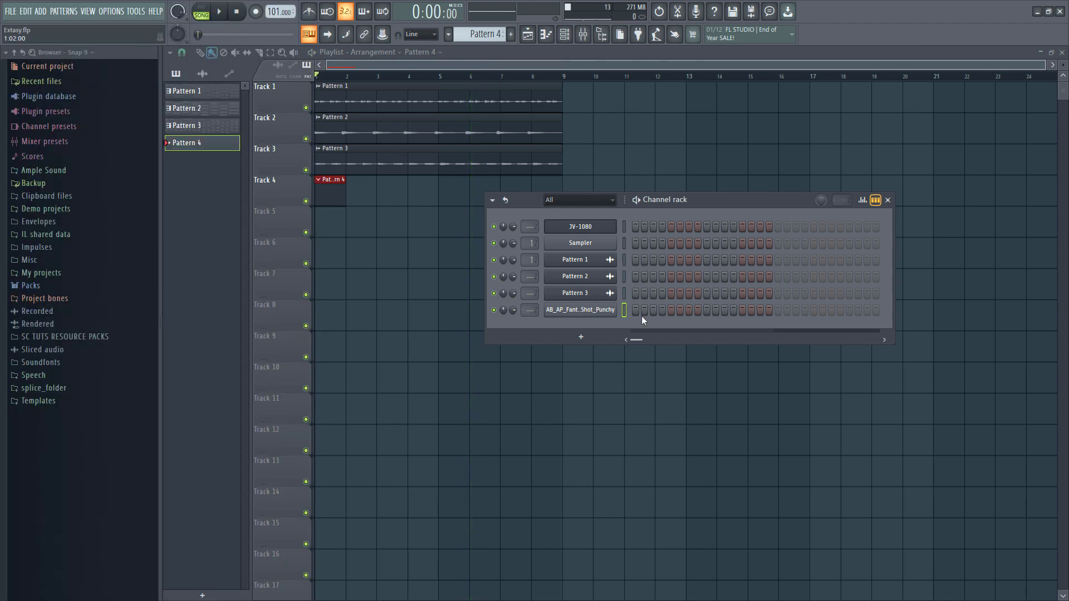
pyautogui.click(661, 309)
pyautogui.press('space')
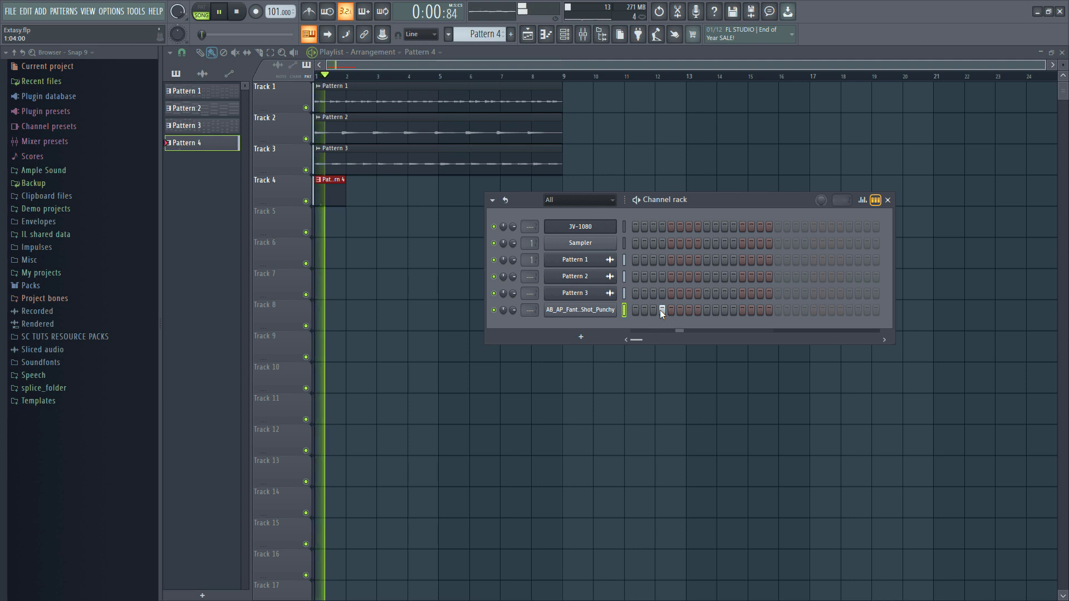
pyautogui.click(730, 310)
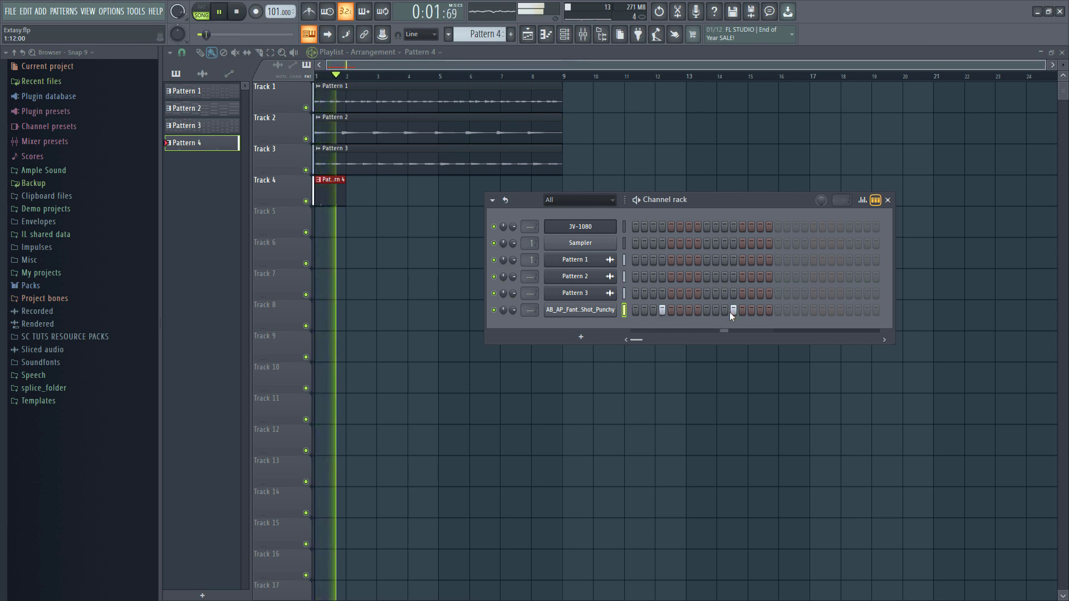
pyautogui.press('space')
pyautogui.press('space')
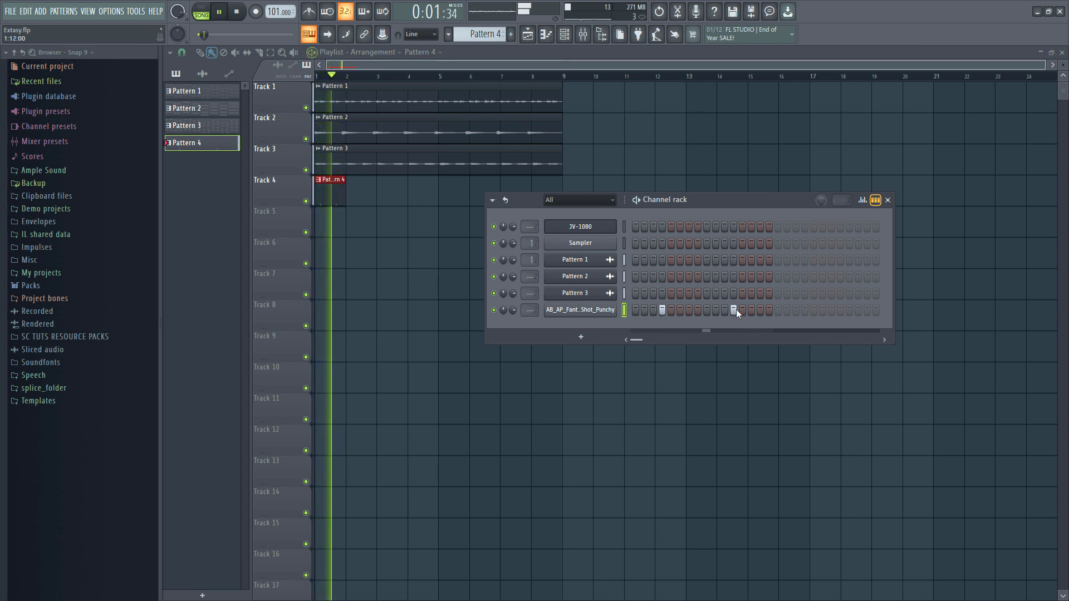
pyautogui.click(734, 310)
pyautogui.click(739, 309)
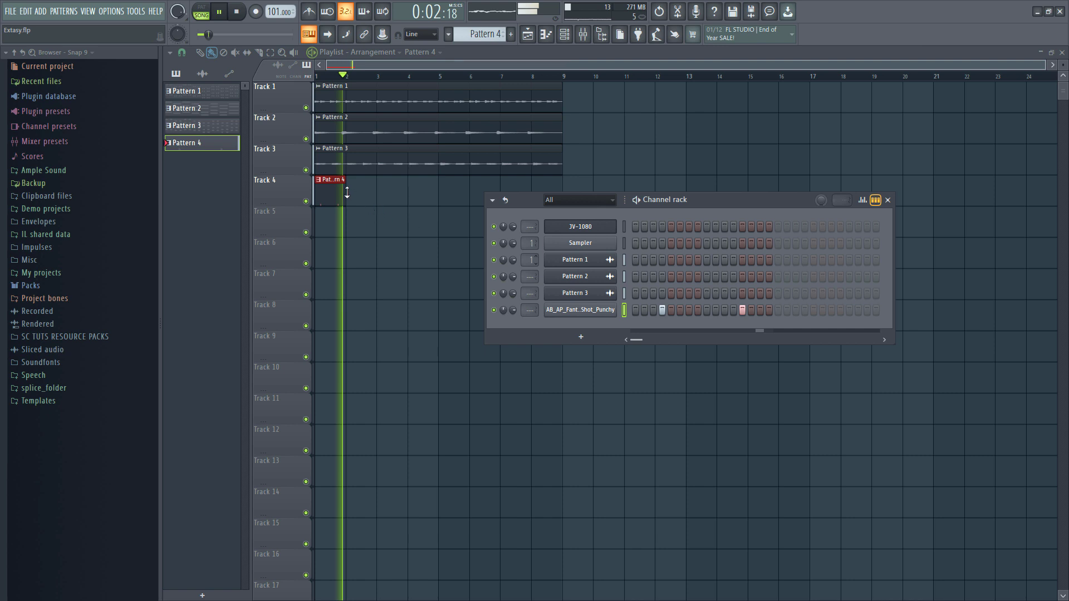
# - Repeat the Pattern 4 clip along Track 4 up to bar 9 and play it back without the channel rack
pyautogui.press('F6')
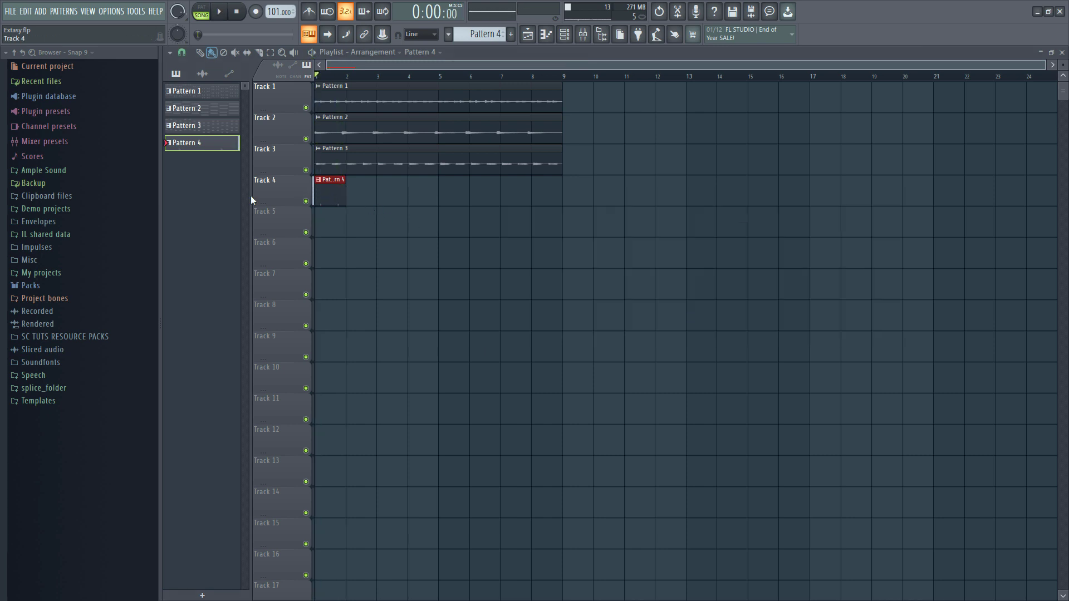
pyautogui.press('space')
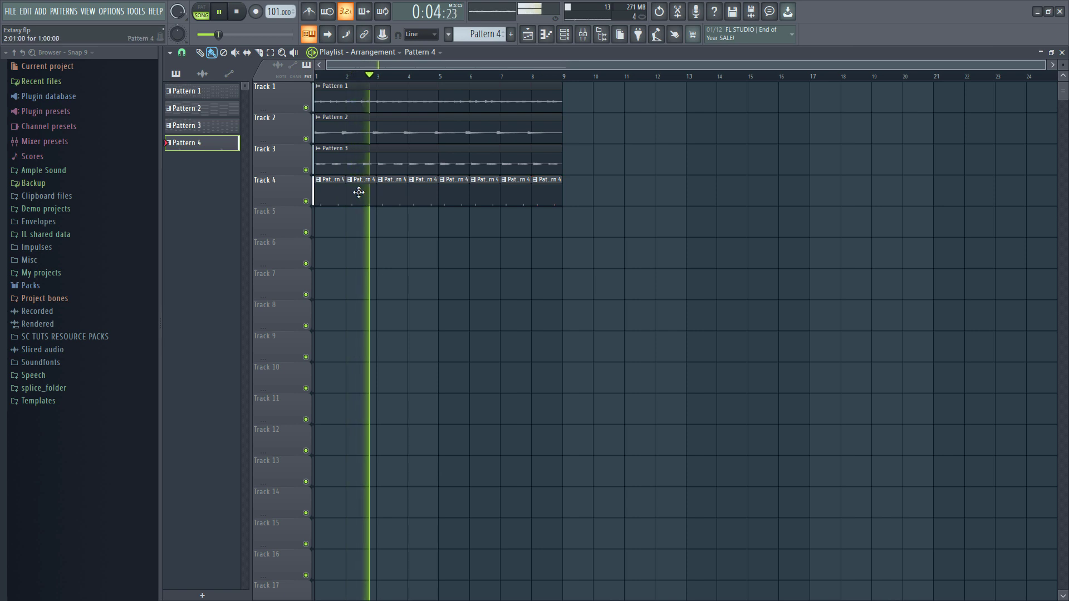
# - Program SS_AL_rim_kaaw in Pattern 4 with a hit on step 7, trying step 15 and clearing it again
pyautogui.press('F6')
pyautogui.click(689, 327)
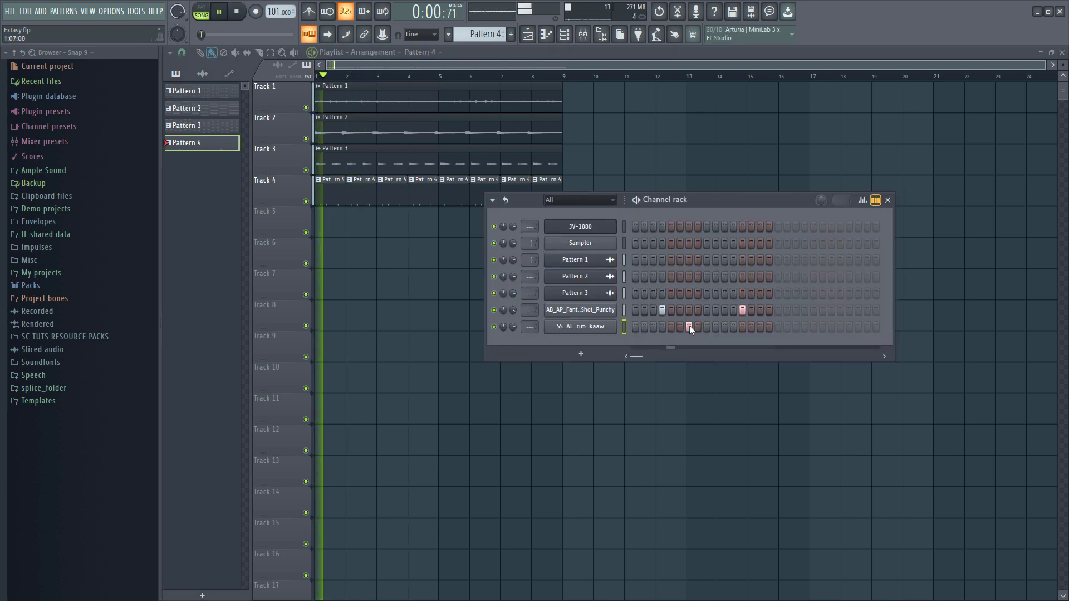
pyautogui.click(760, 328)
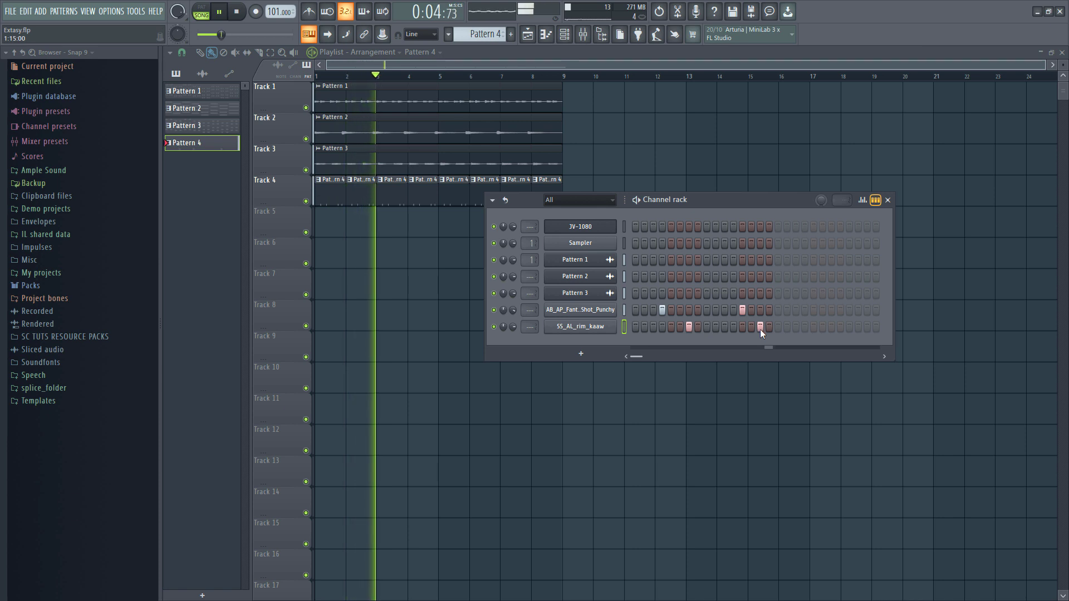
pyautogui.click(759, 327)
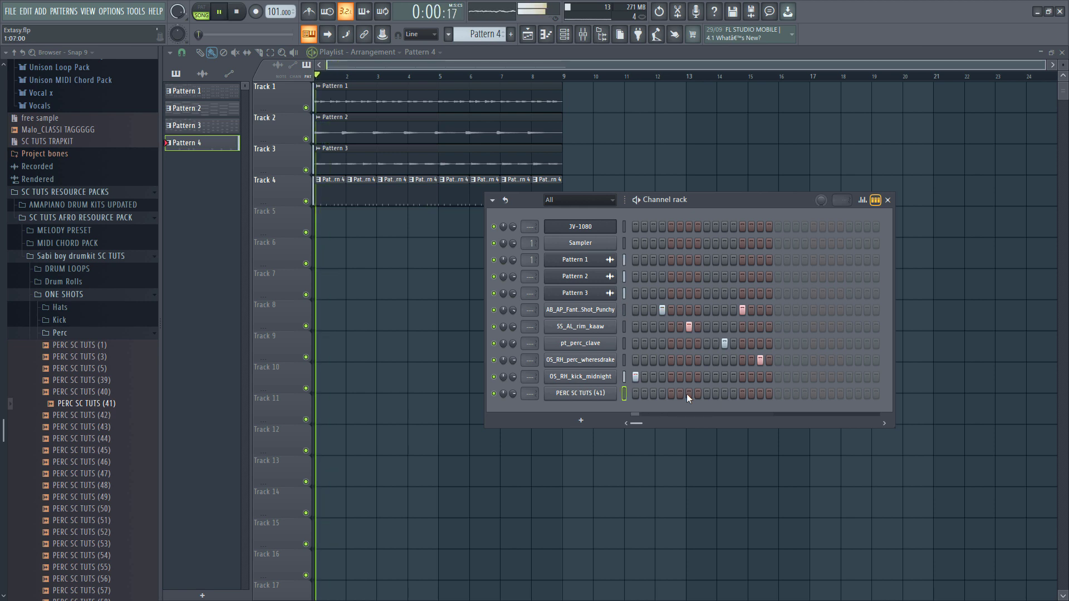
# - Place PERC SC TUTS (41) hits on steps 7 and 15, and add PERC SC TUTS (70) with a hit on step 11
pyautogui.click(688, 393)
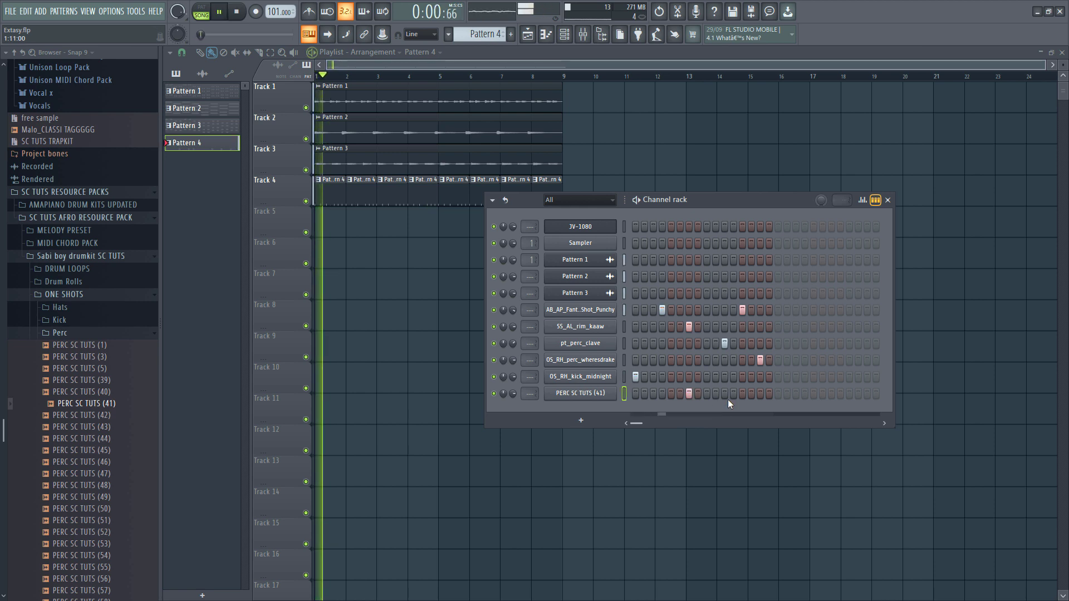
pyautogui.click(759, 394)
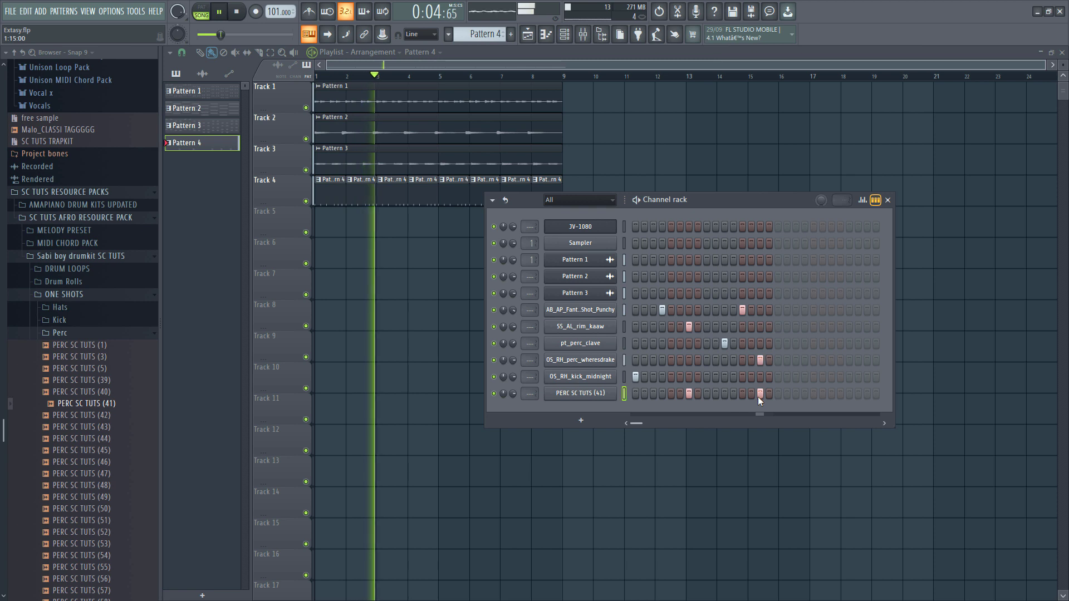
pyautogui.scroll(-1, 73, 506)
pyautogui.scroll(-8, 73, 505)
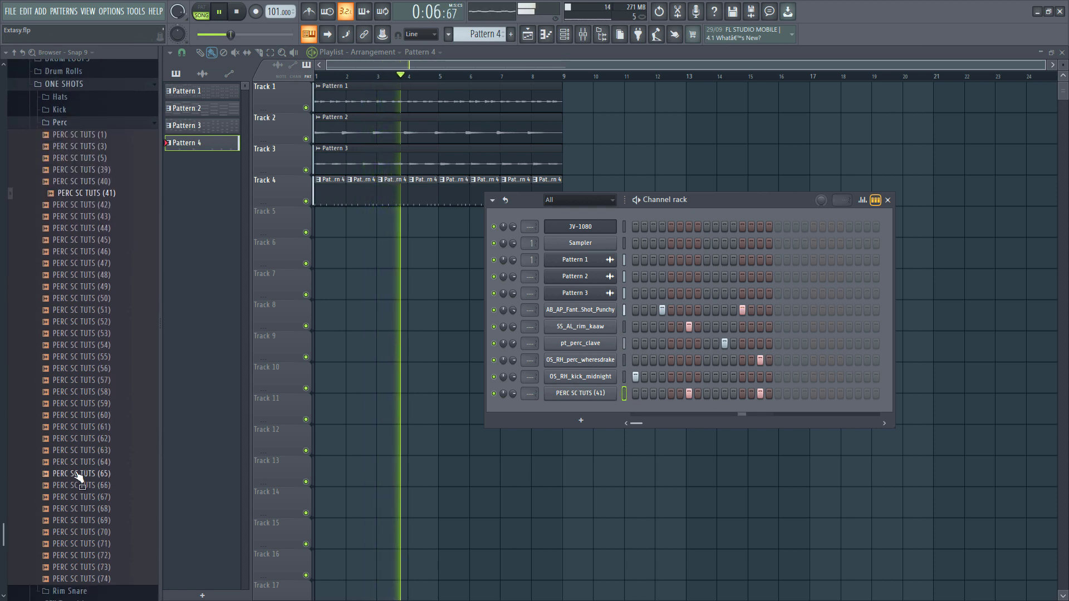
pyautogui.moveTo(78, 531); pyautogui.dragTo(590, 409)
pyautogui.click(723, 410)
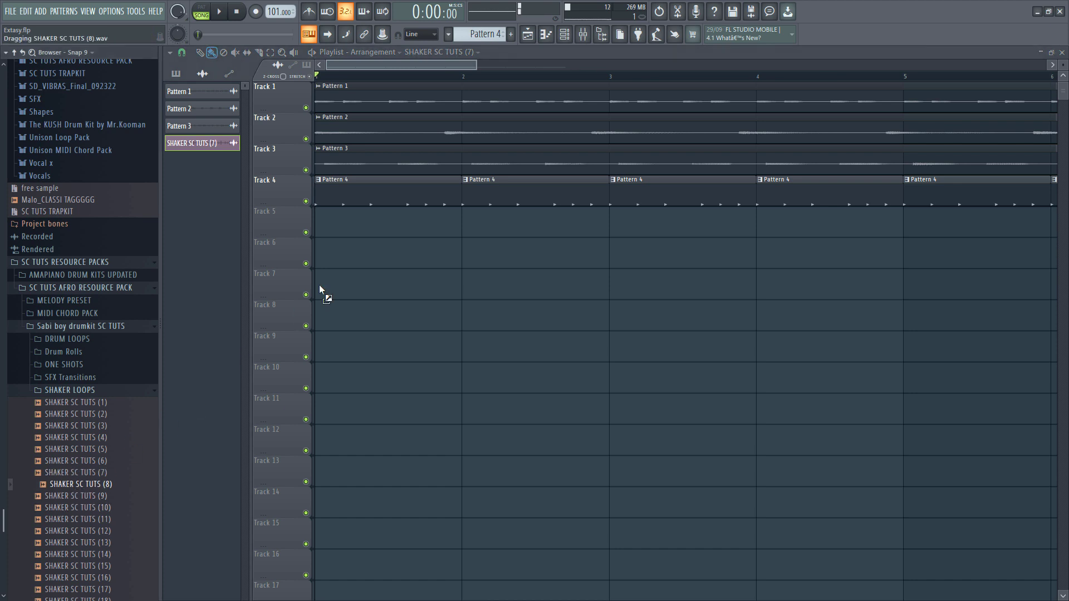
# - Place the SHAKER SC TUTS (8) loop at bar 1 of Track 5 and time-stretch it to 2 bars in Stretch mode
pyautogui.moveTo(319, 285); pyautogui.dragTo(333, 226)
pyautogui.doubleClick(412, 218)
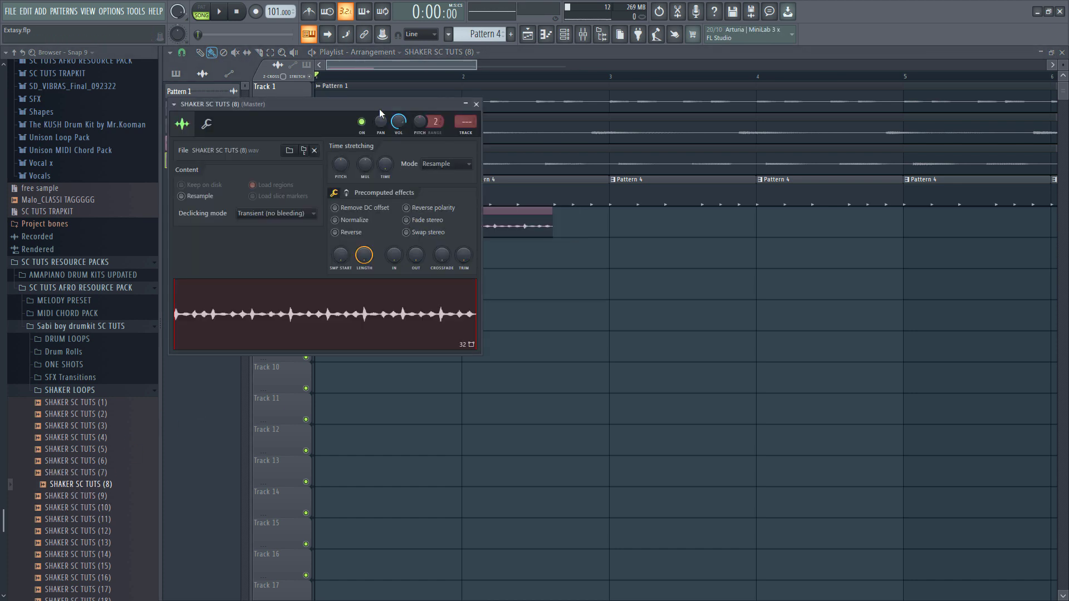
pyautogui.moveTo(380, 113); pyautogui.dragTo(778, 299)
pyautogui.rightClick(783, 355)
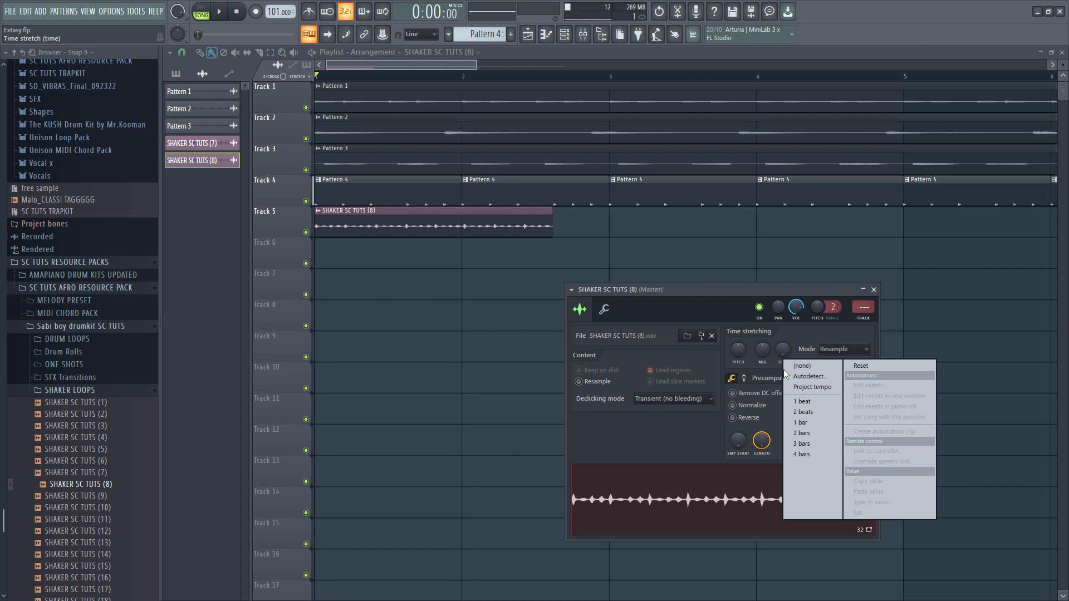
pyautogui.click(811, 433)
pyautogui.press('space')
pyautogui.click(843, 349)
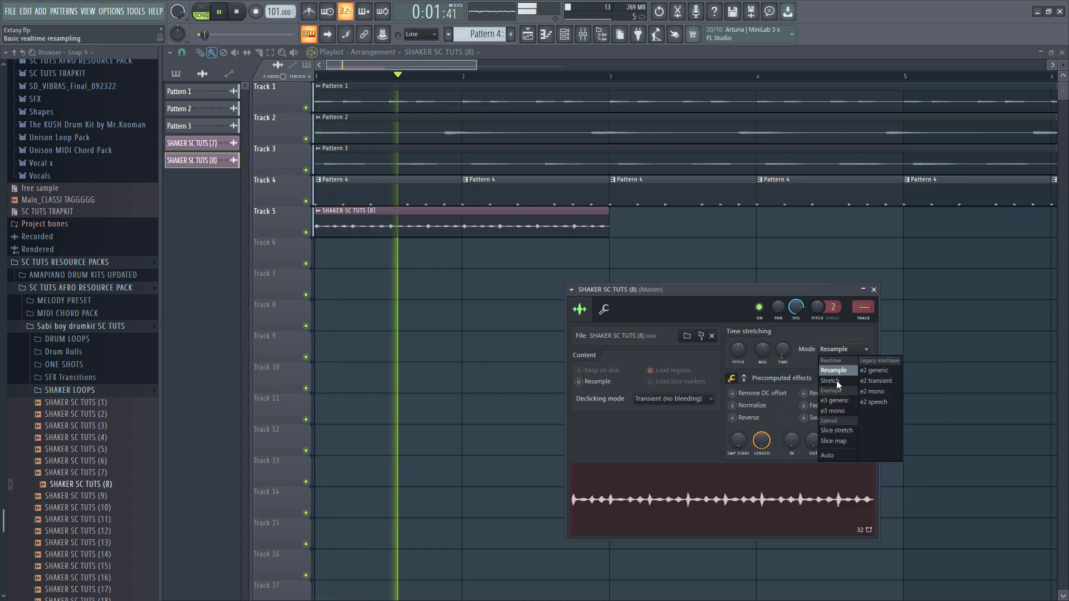
pyautogui.click(830, 381)
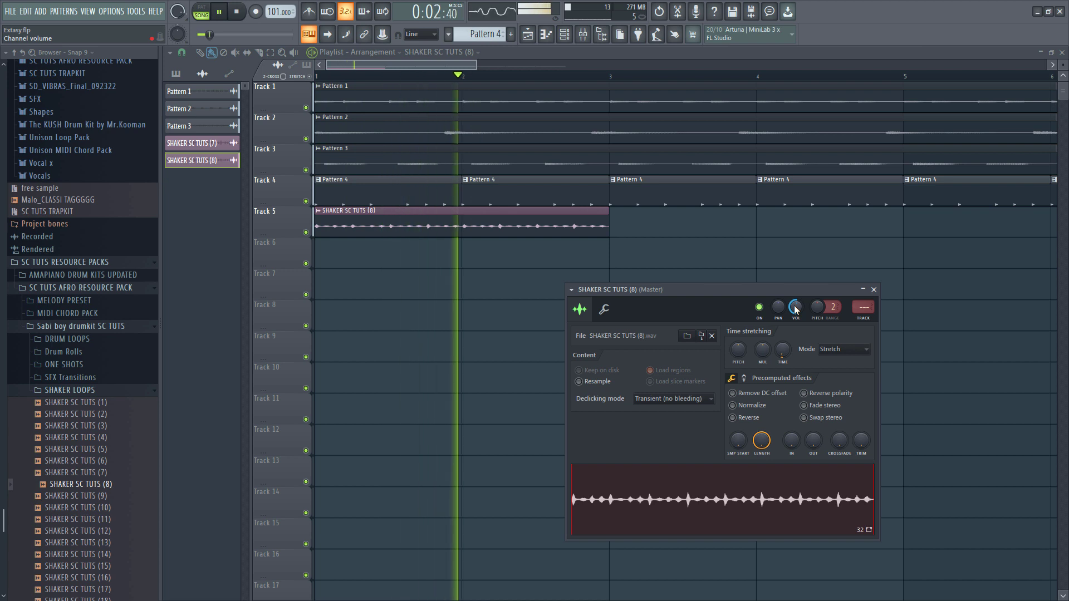
# - Mute Track 1 and duplicate the shaker loop three times along Track 5 so it runs to bar 9
pyautogui.scroll(-3, 408, 222)
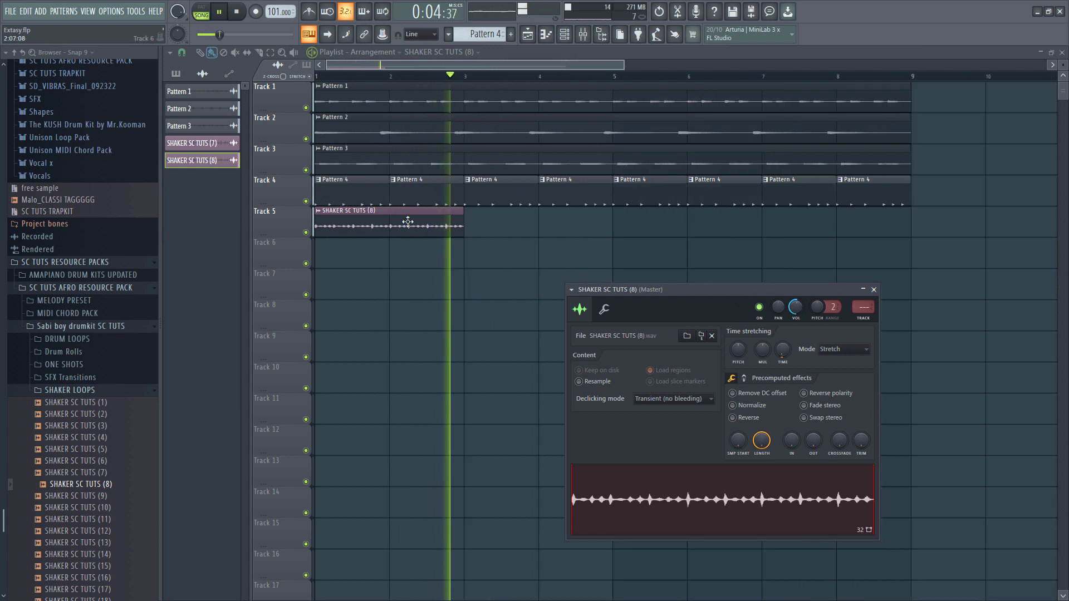
pyautogui.click(307, 107)
pyautogui.press('space')
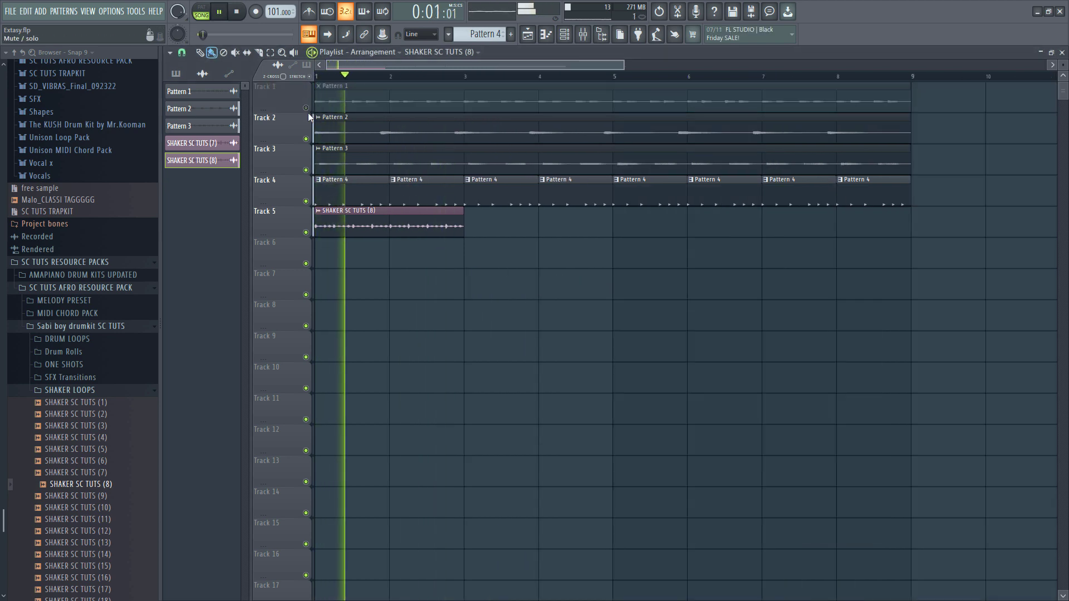
pyautogui.keyDown('ctrl'); pyautogui.click(406, 231); pyautogui.keyUp('ctrl')
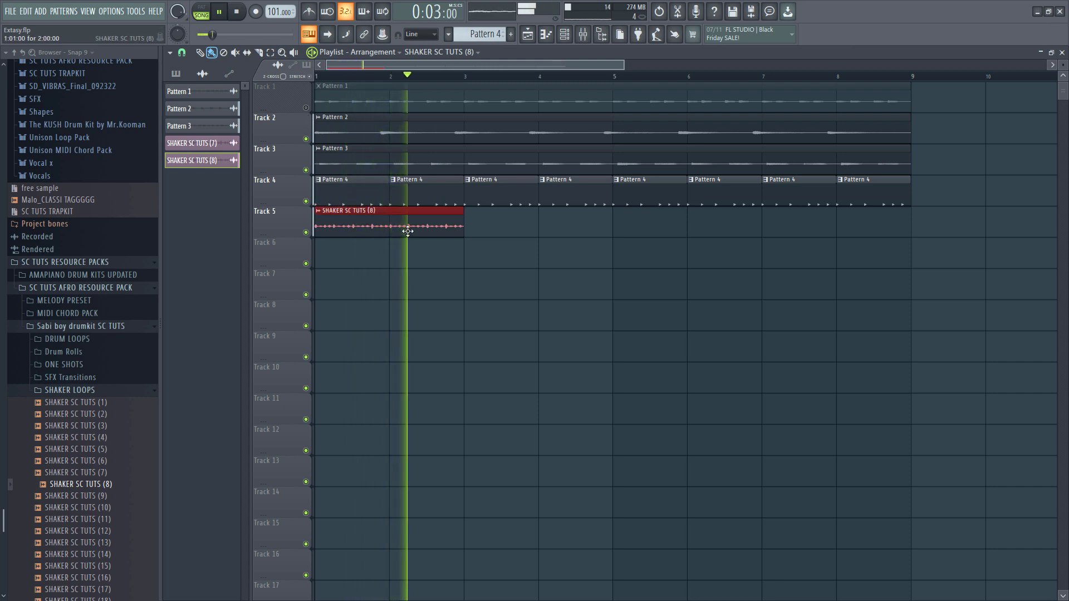
pyautogui.hotkey('ctrl', 'b')
pyautogui.hotkey('ctrl', 'b')
pyautogui.hotkey('ctrl', 'b')
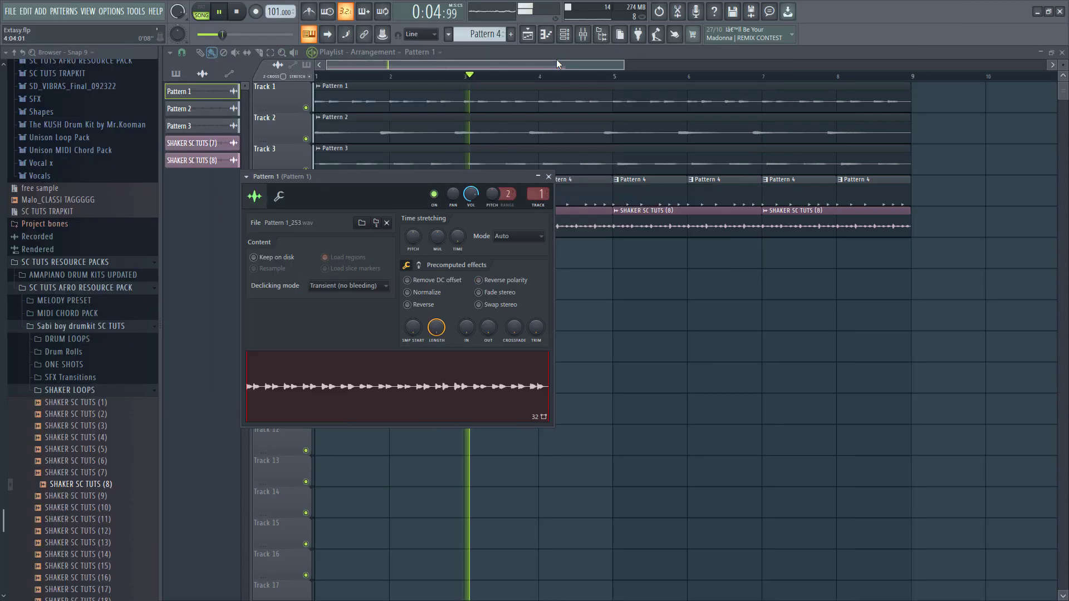
# - Examine the Fruity parametric EQ 2 curve on the Pattern 1 mixer track
pyautogui.click(585, 35)
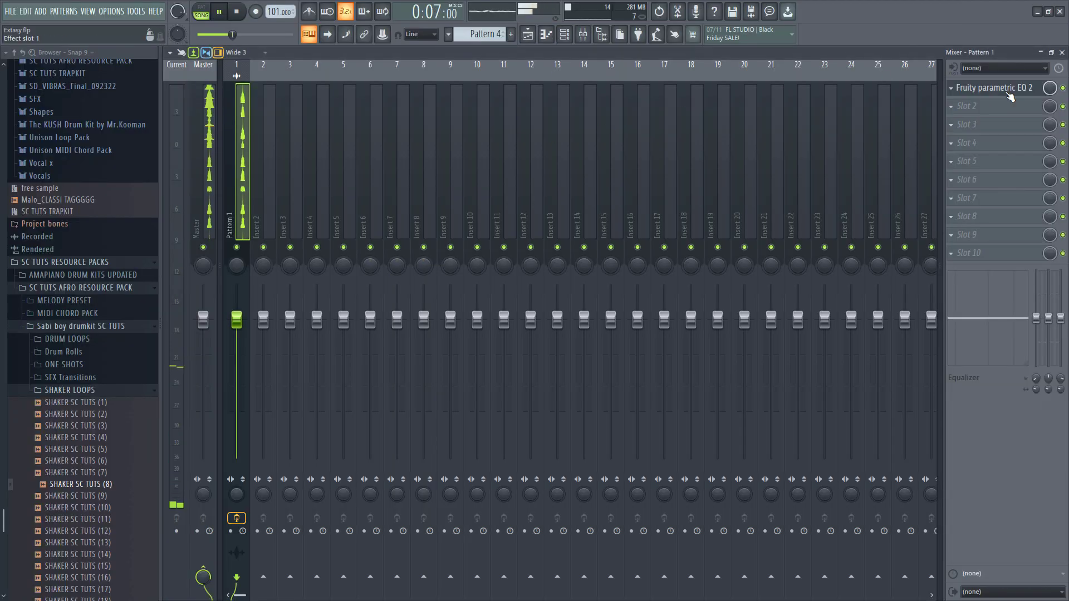
pyautogui.click(1002, 89)
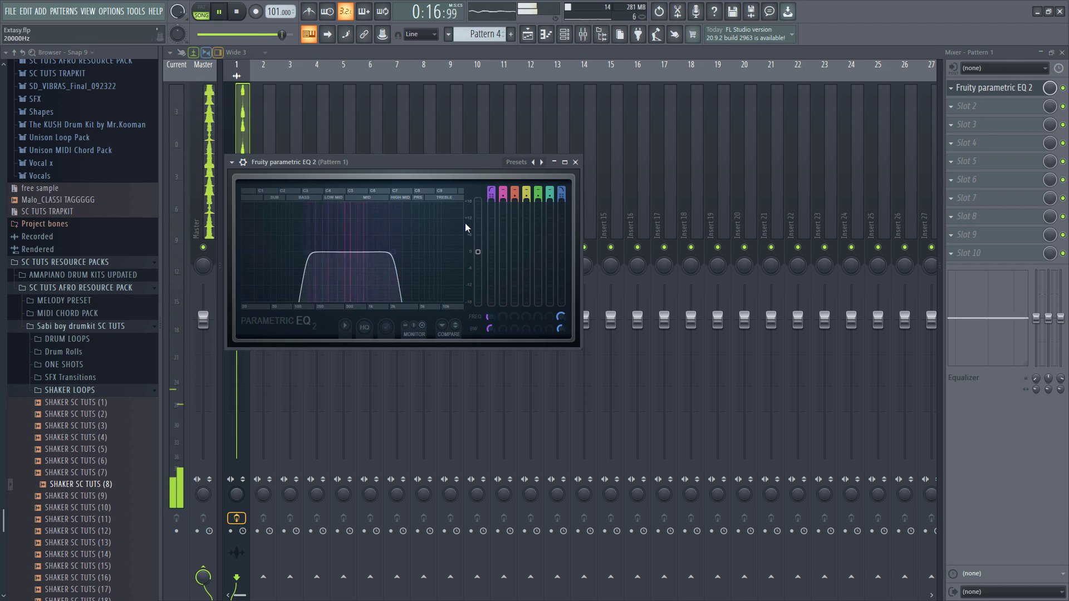
pyautogui.click(576, 162)
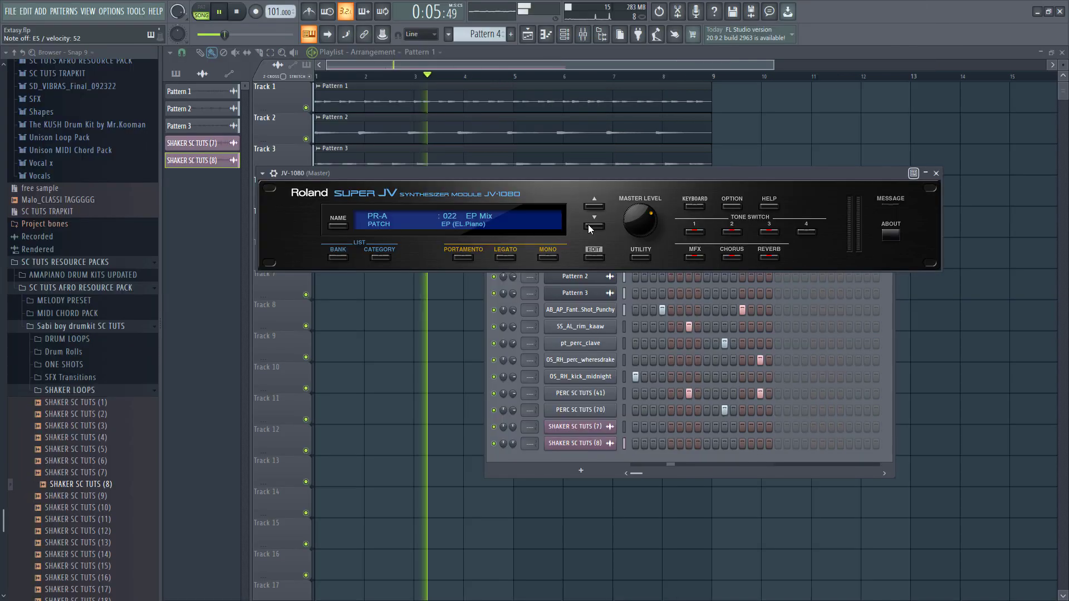
# - Trim the Pattern 5 clip on Track 6 to 4 bars and duplicate it so the copies fill up to bar 9
pyautogui.click(750, 226)
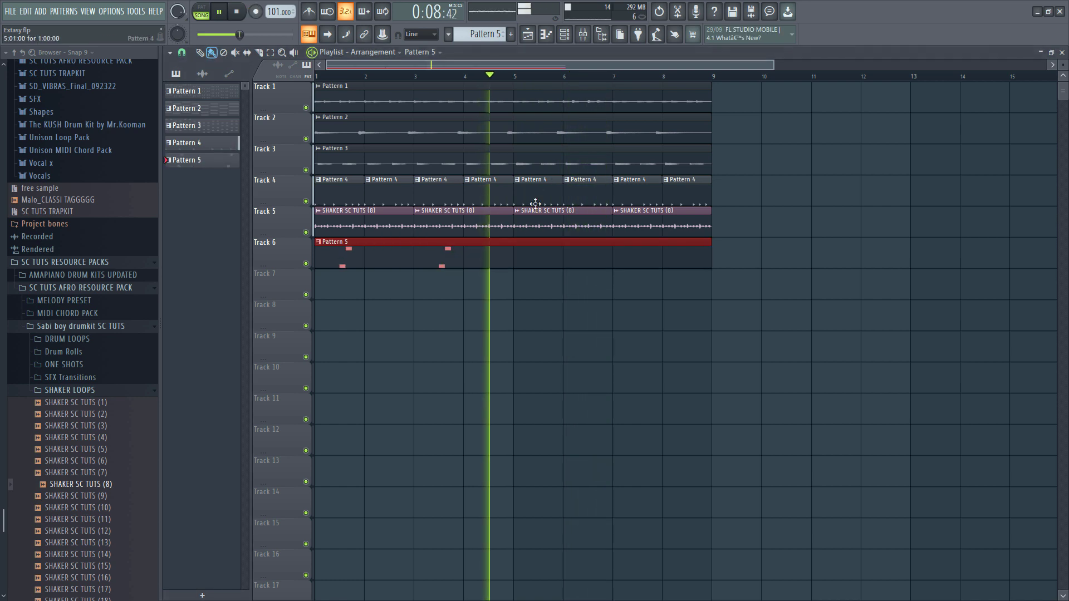
pyautogui.click(744, 262)
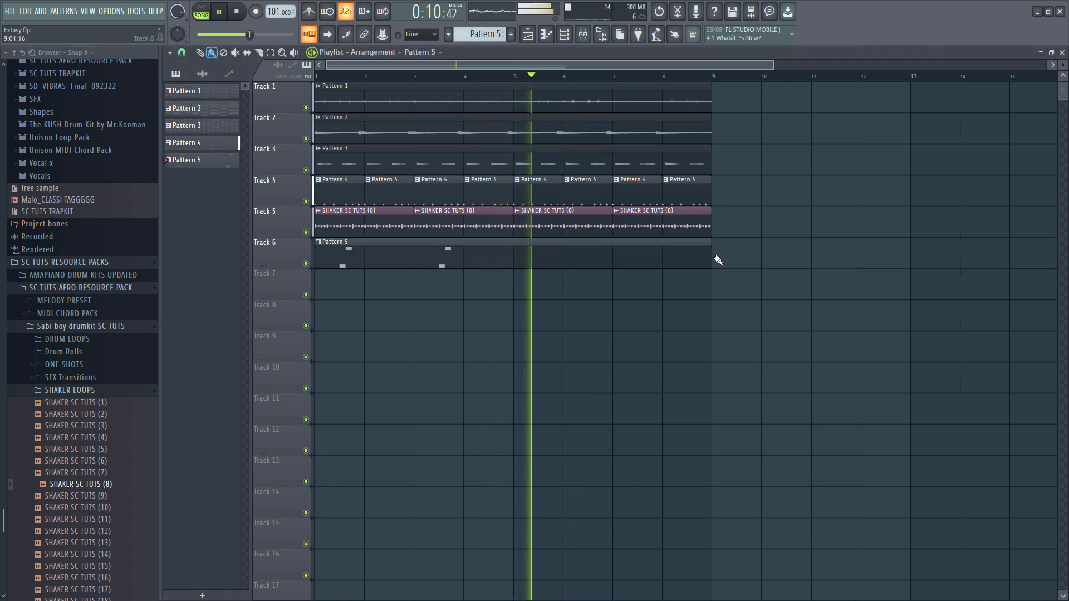
pyautogui.moveTo(711, 257); pyautogui.dragTo(498, 289)
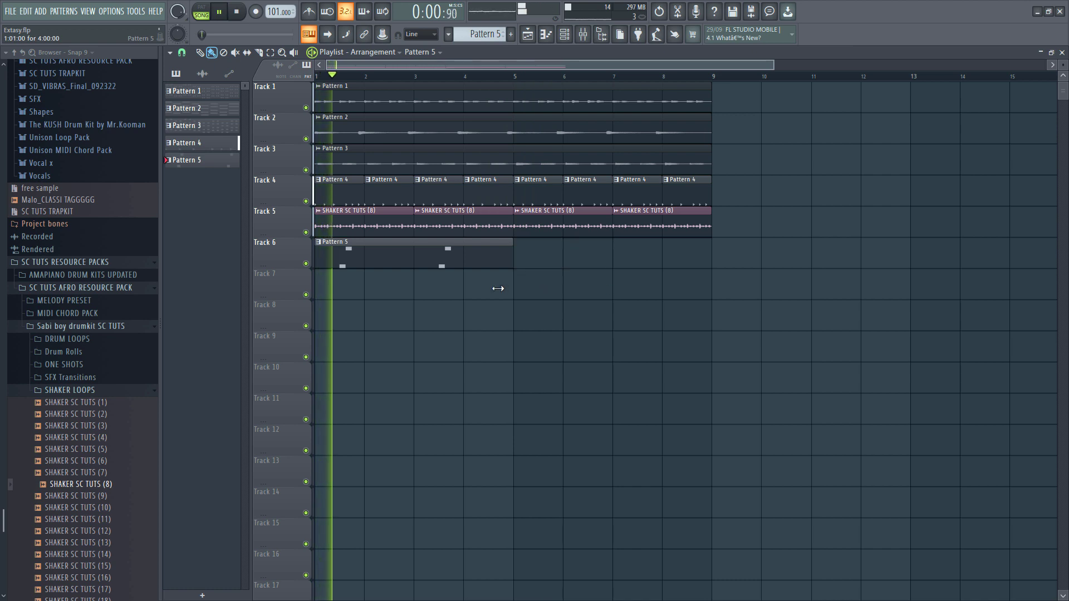
pyautogui.click(473, 256)
pyautogui.hotkey('ctrl', 'b')
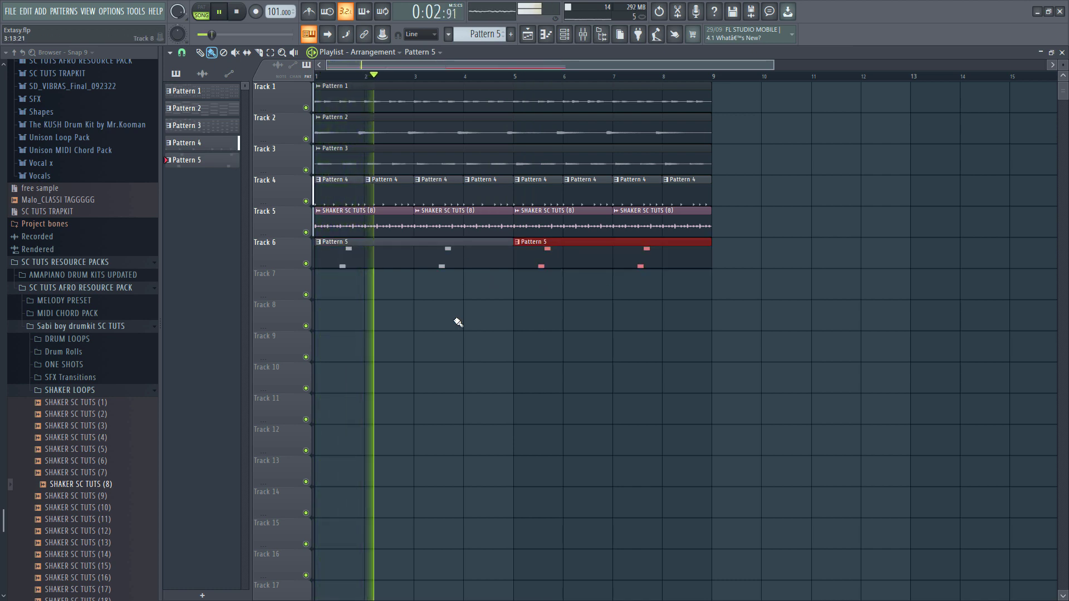
pyautogui.click(458, 322)
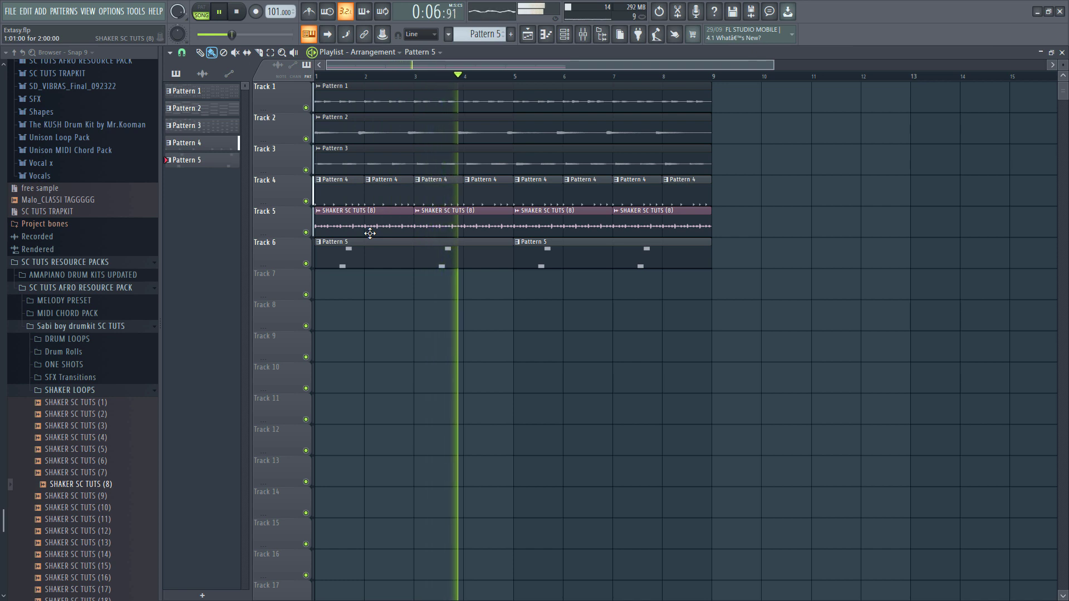
# - Render Pattern 5 as a 32Bit float stereo WAV and replace its playlist clips with the audio
pyautogui.rightClick(219, 160)
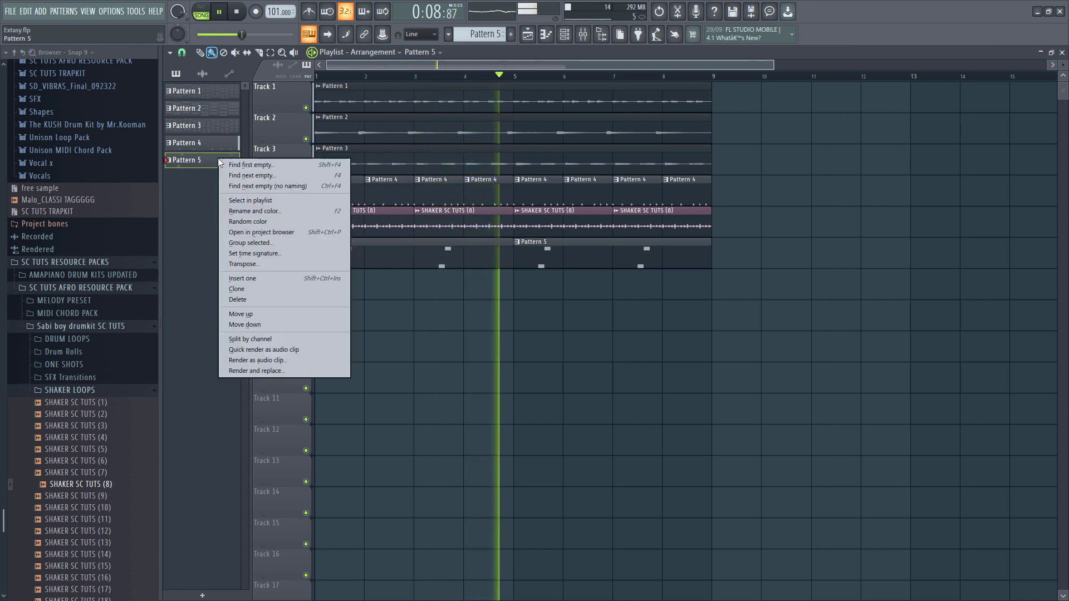
pyautogui.click(295, 373)
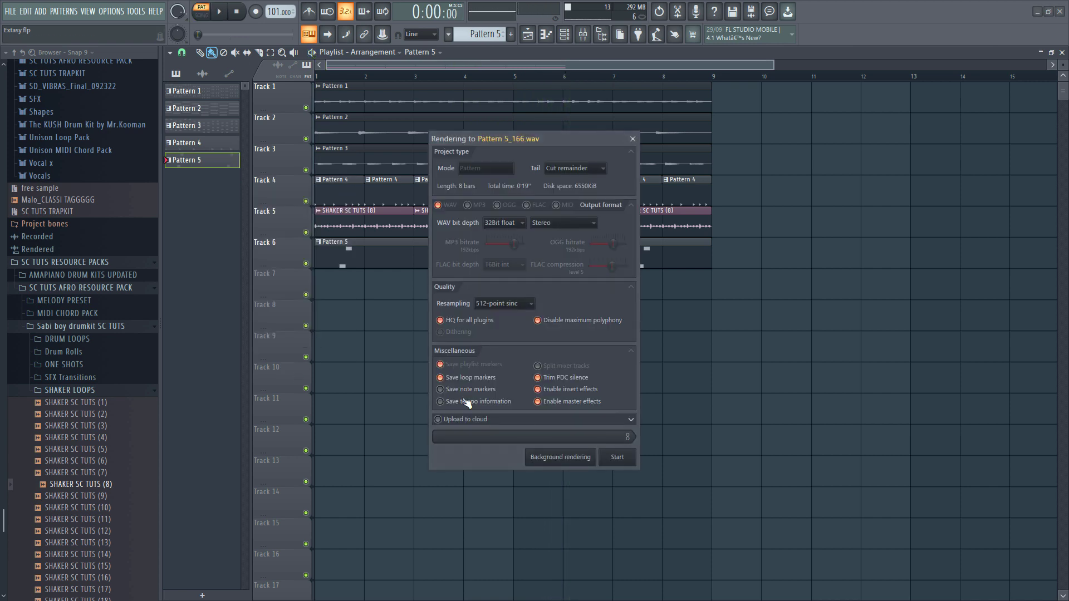
pyautogui.click(617, 457)
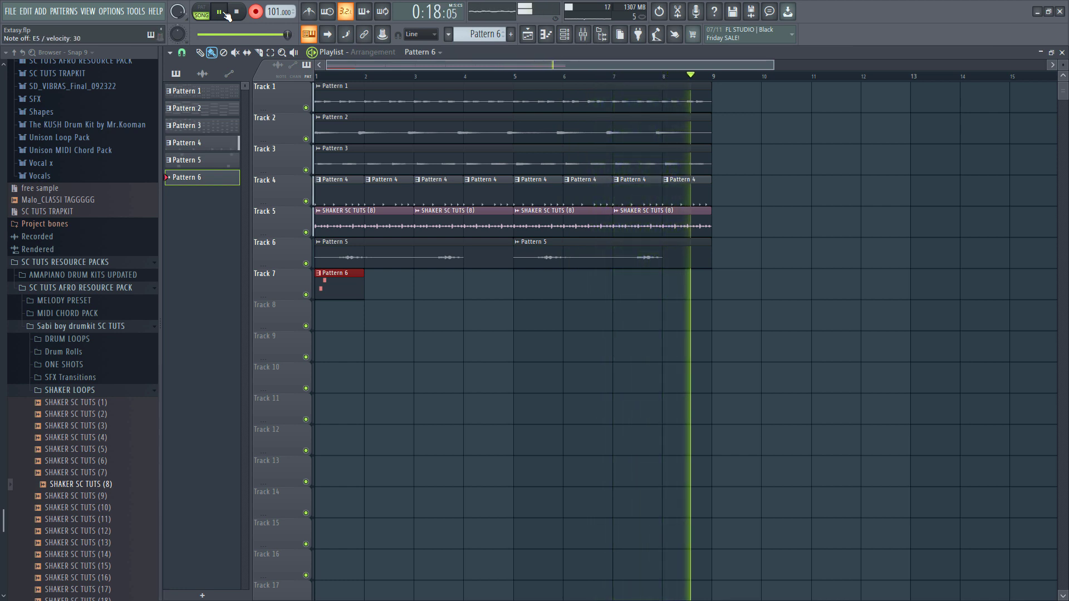
# - Stop recording Pattern 6 and open its TRITON_Extreme notes in the piano roll
pyautogui.click(222, 13)
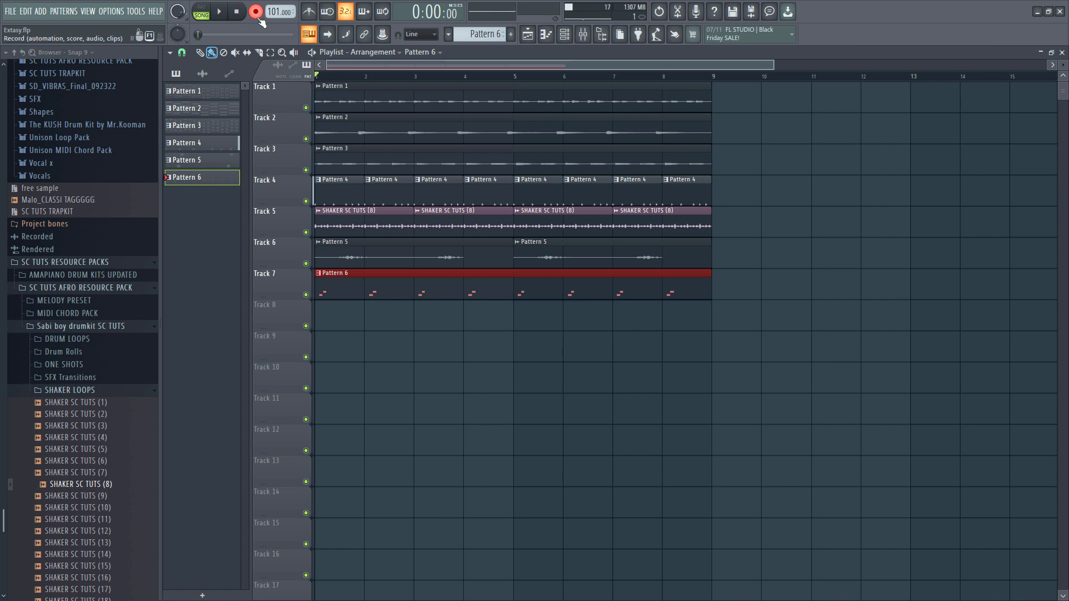
pyautogui.doubleClick(326, 284)
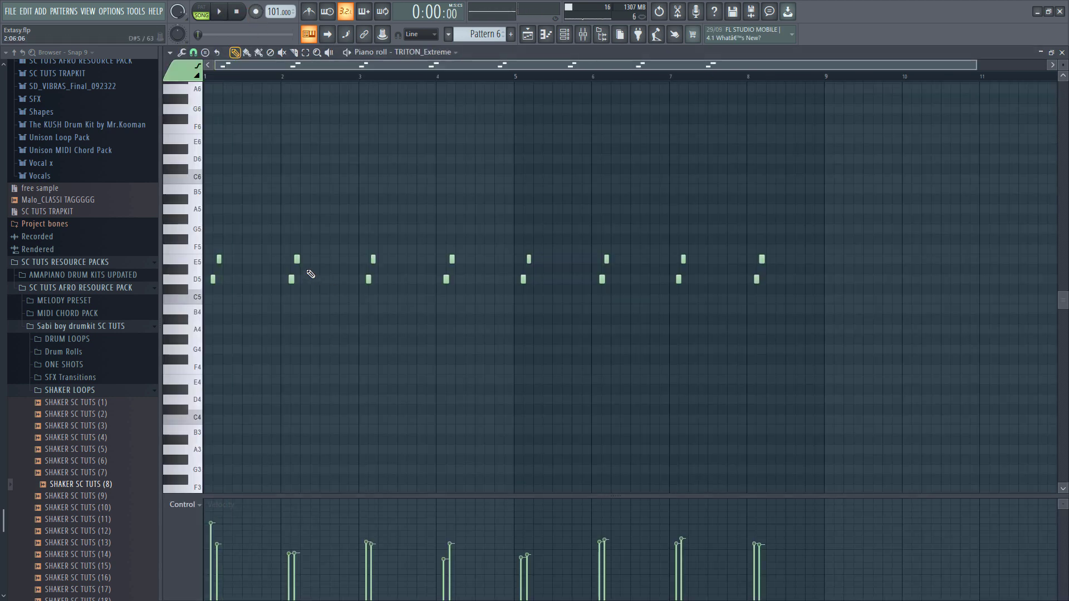
# - Even out the velocities of the D5 and E5 note pairs in the first four bars of Pattern 6
pyautogui.scroll(5, 295, 267)
pyautogui.press('space')
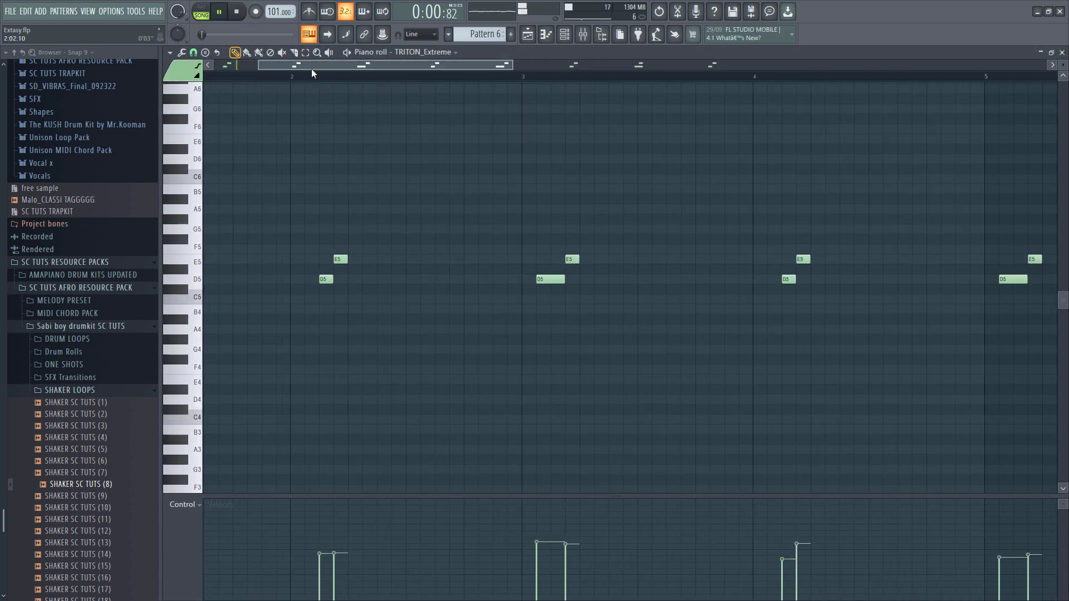
pyautogui.press('space')
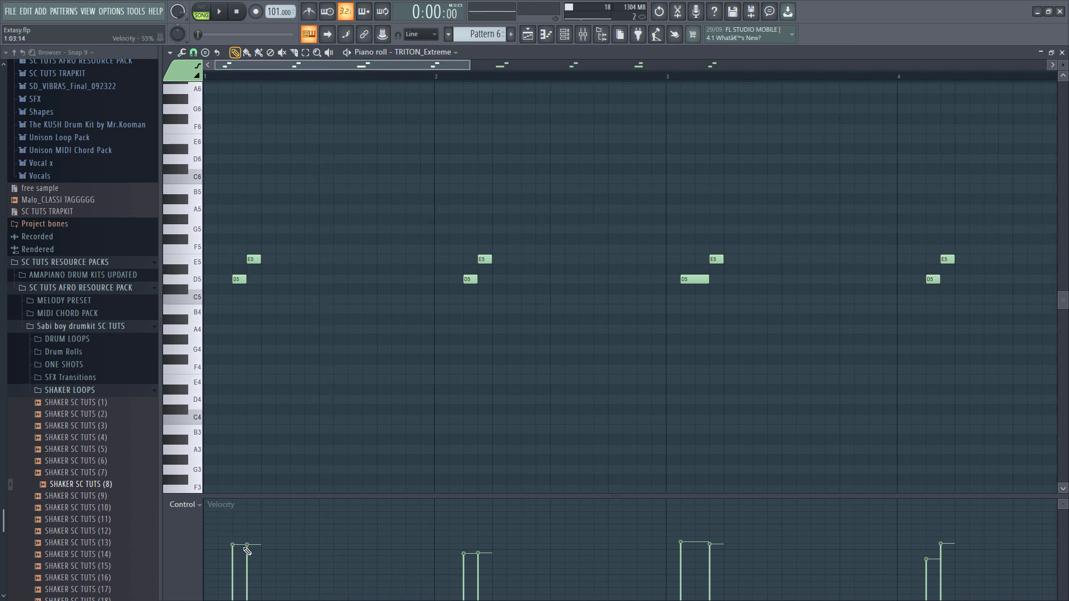
pyautogui.press('space')
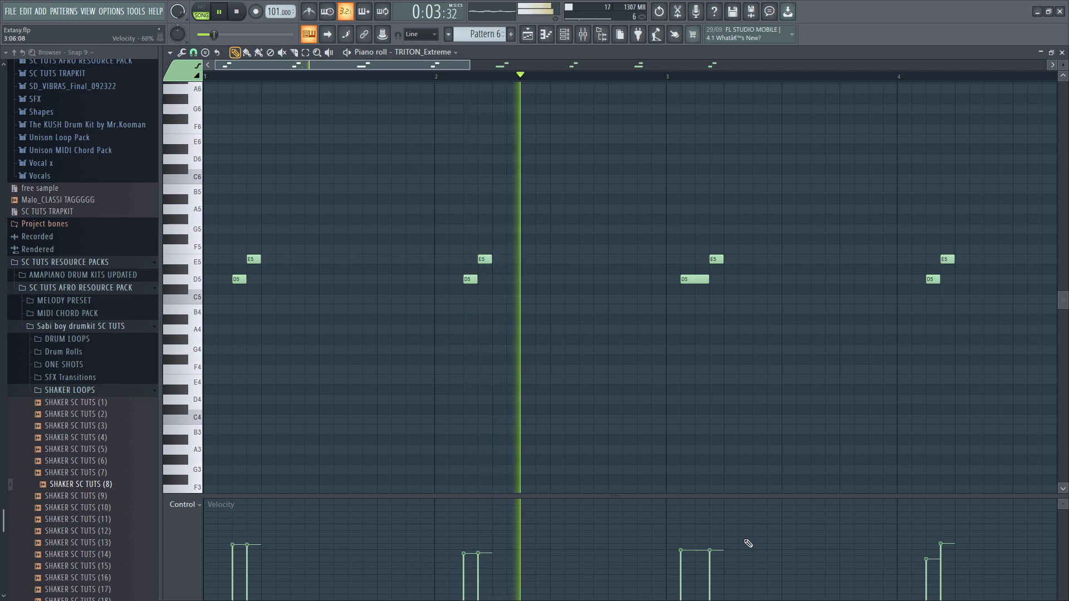
pyautogui.scroll(-1, 791, 553)
pyautogui.moveTo(804, 556); pyautogui.dragTo(817, 548)
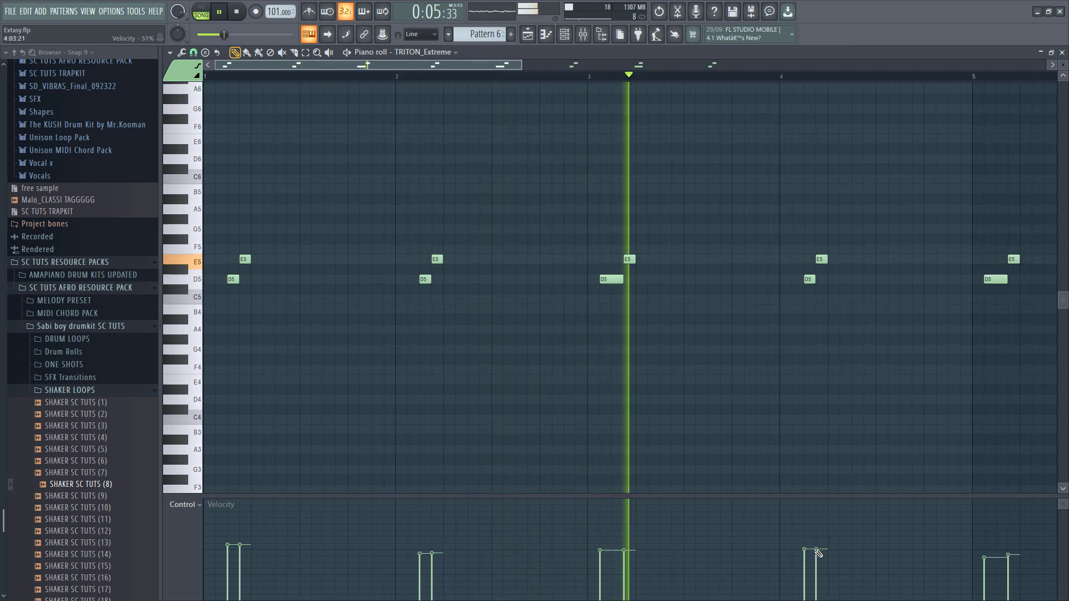
pyautogui.press('space')
pyautogui.press('space')
# - Delete all Pattern 6 notes from bar 3 onward, keeping only the first two bars
pyautogui.scroll(-3, 470, 258)
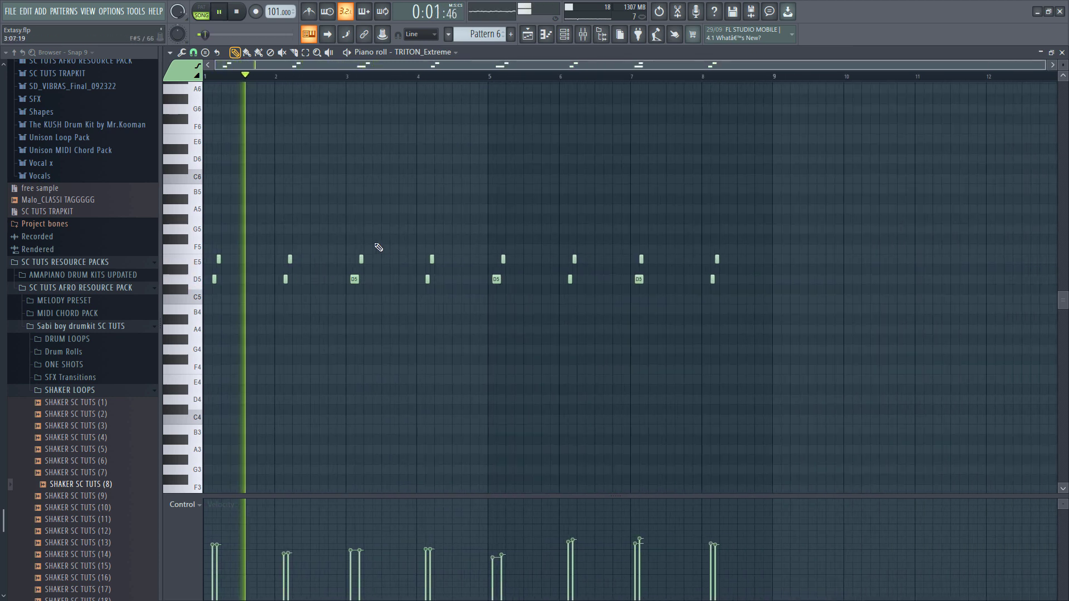
pyautogui.moveTo(573, 276); pyautogui.dragTo(808, 375)
pyautogui.press('Delete')
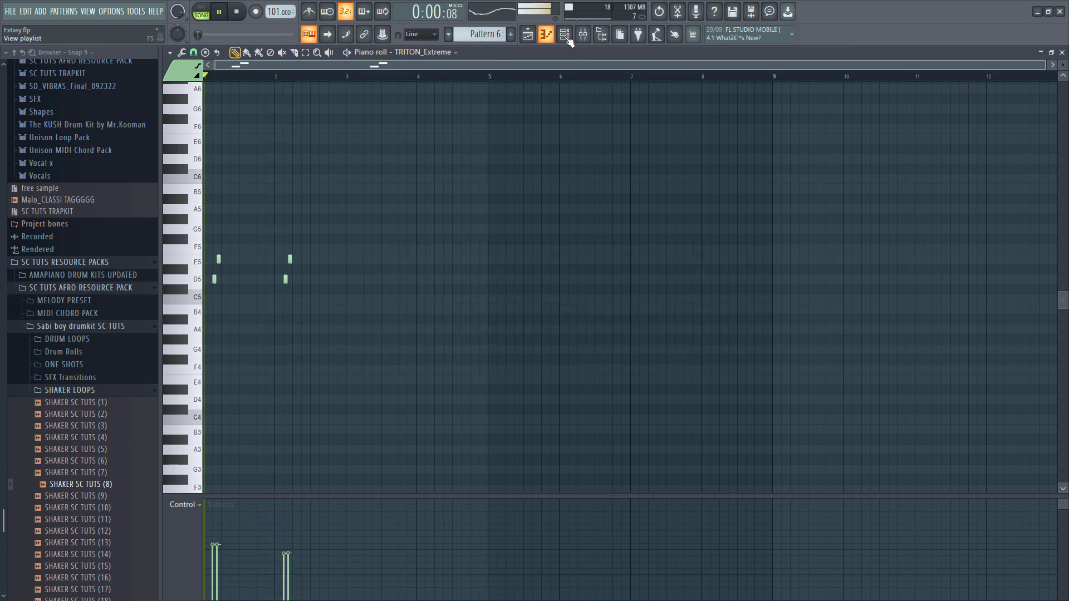
# - Duplicate the two-bar Pattern 6 clip on Track 7 up to bar 9, and use Render and replace on Pattern 6
pyautogui.click(522, 37)
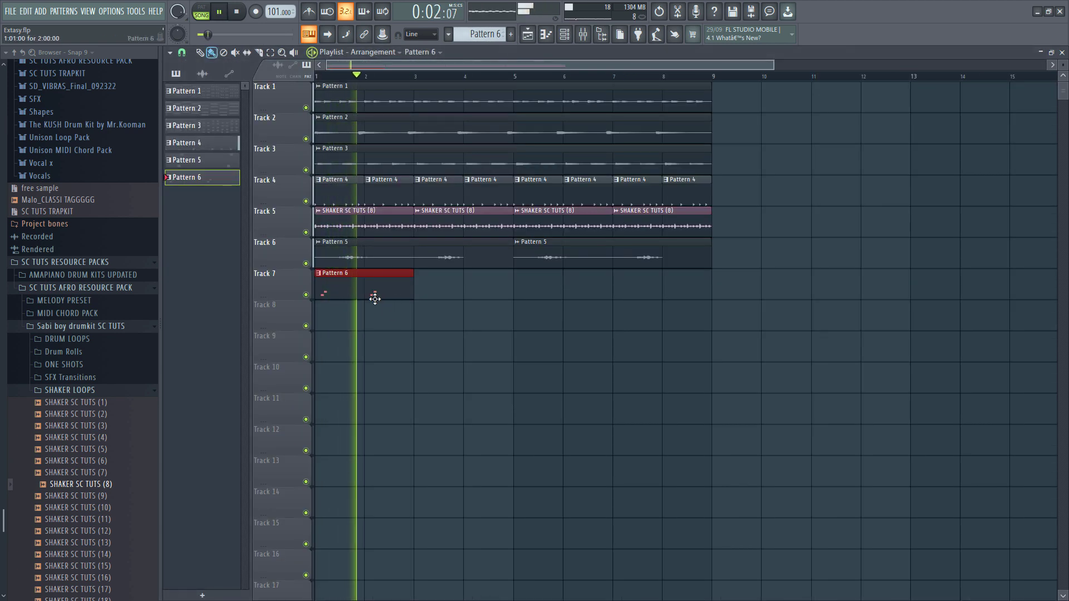
pyautogui.hotkey('ctrl', 'b')
pyautogui.hotkey('ctrl', 'b')
pyautogui.hotkey('ctrl', 'b')
pyautogui.click(382, 339)
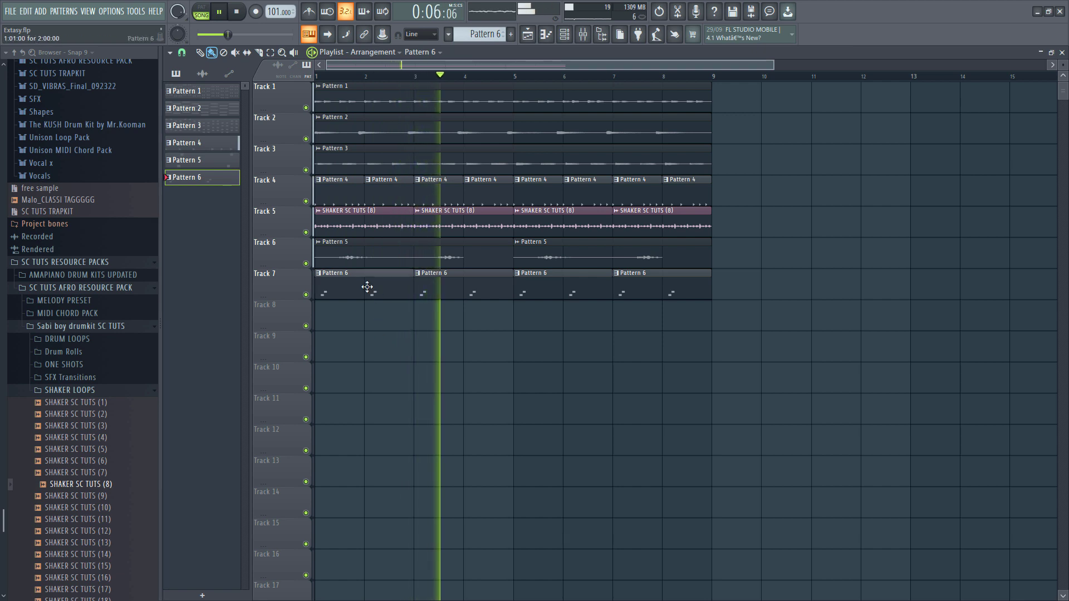
pyautogui.rightClick(199, 178)
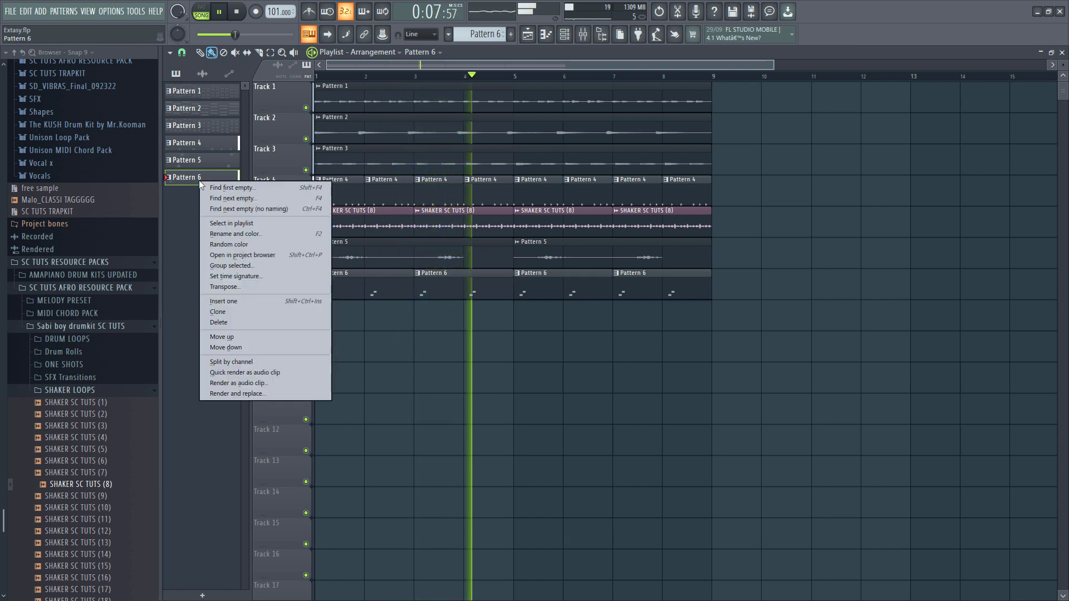
pyautogui.click(260, 394)
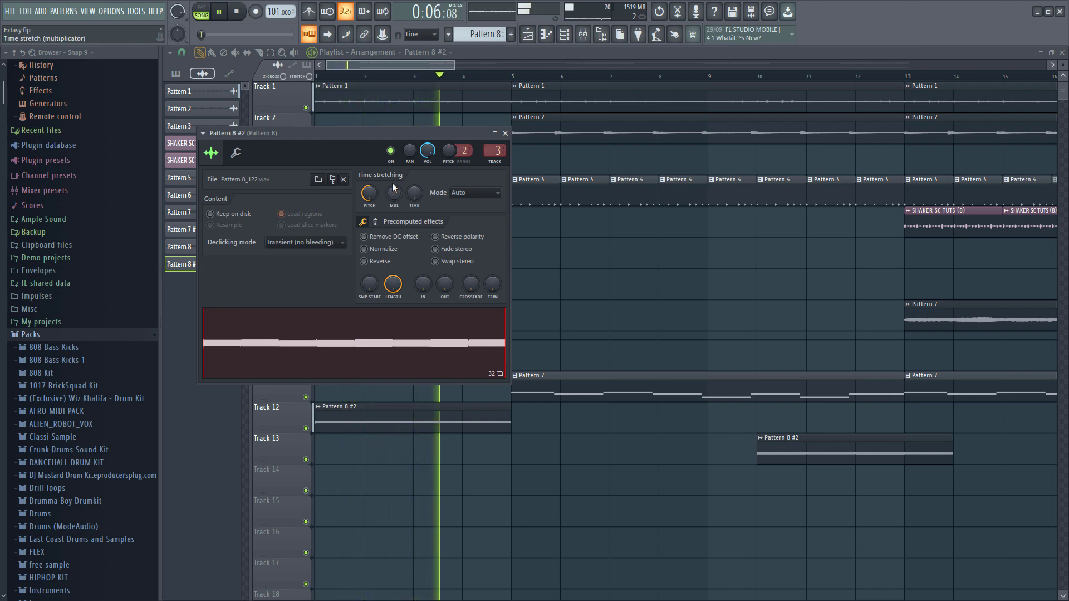
pyautogui.press('space')
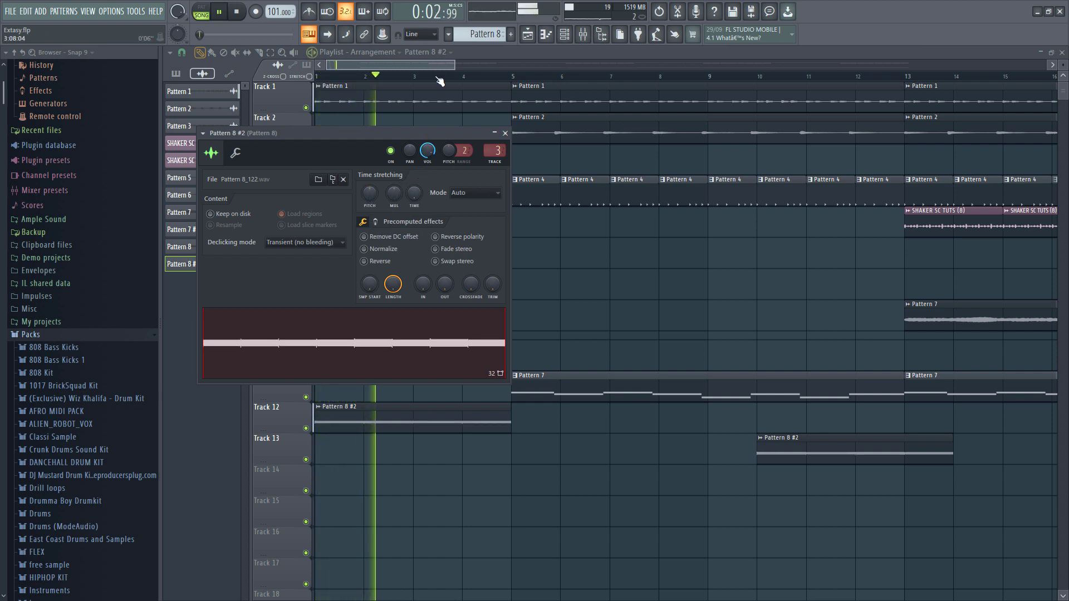
pyautogui.click(583, 35)
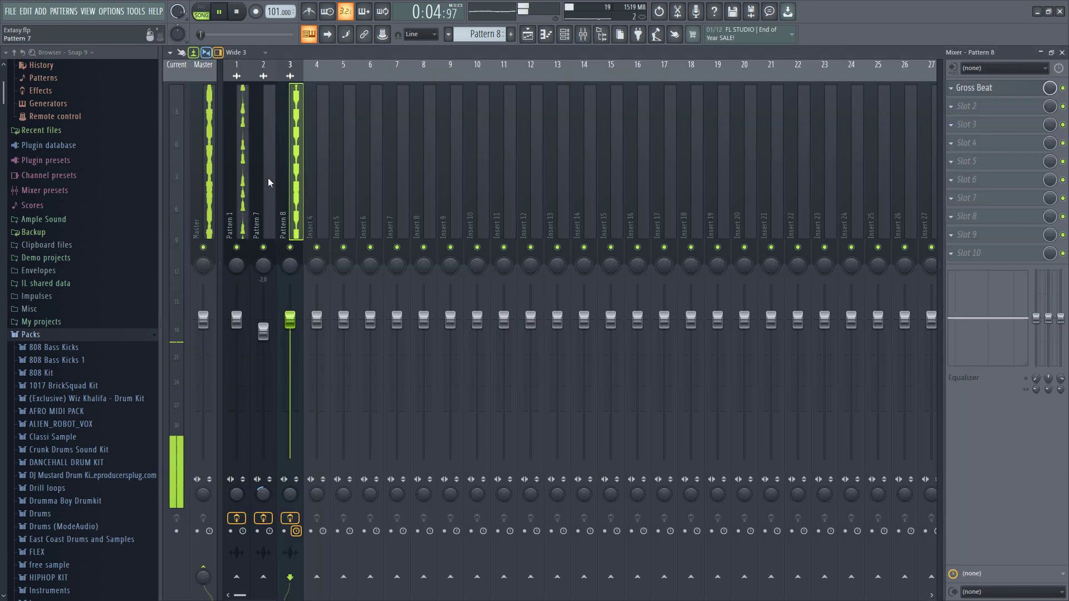
pyautogui.click(991, 252)
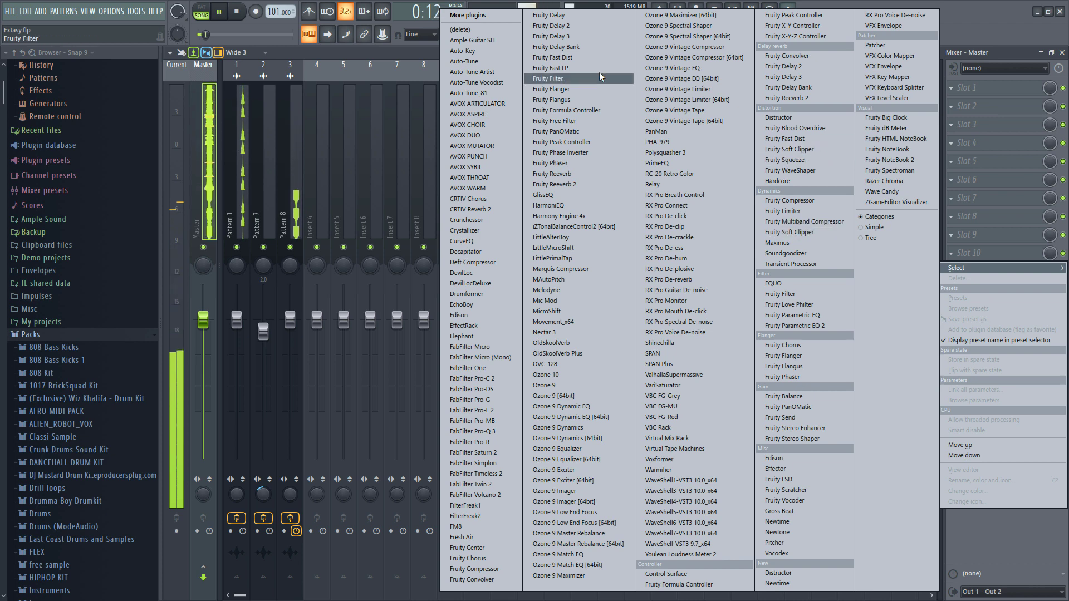
pyautogui.click(1061, 52)
pyautogui.click(1061, 53)
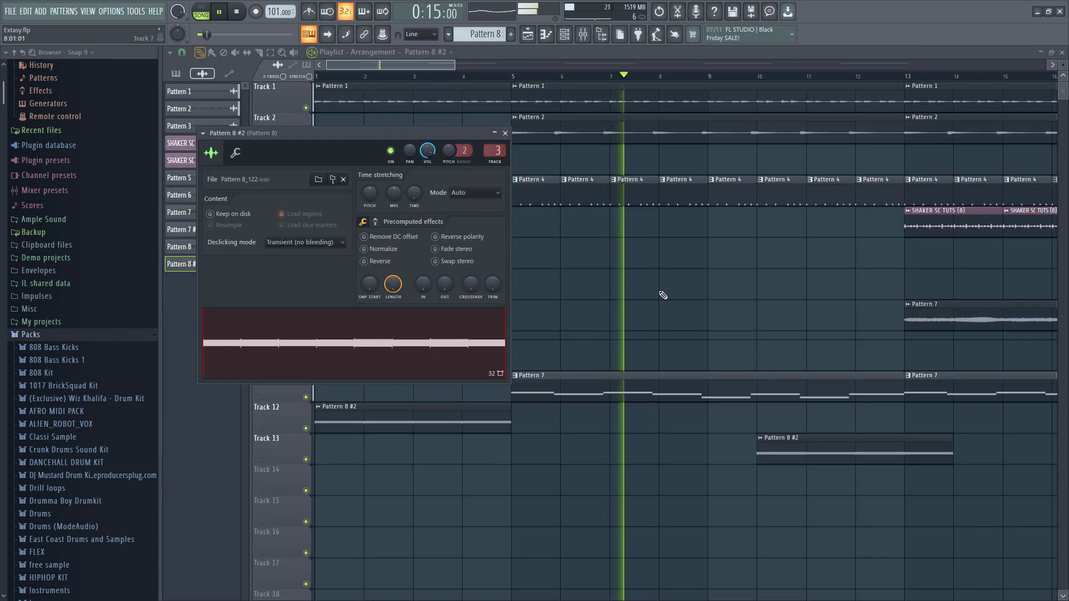
# - Move the Pattern 8 #2 clip on Track 13 so it starts at bar 13
pyautogui.rightClick(677, 290)
pyautogui.scroll(-2, 678, 292)
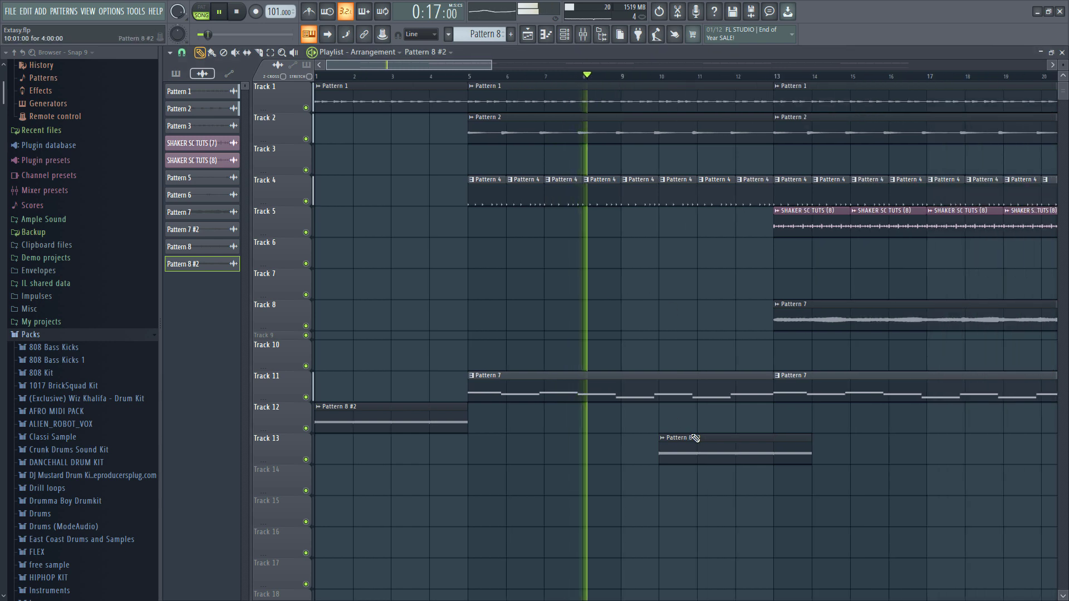
pyautogui.moveTo(709, 446); pyautogui.dragTo(823, 446)
pyautogui.scroll(-2, 757, 424)
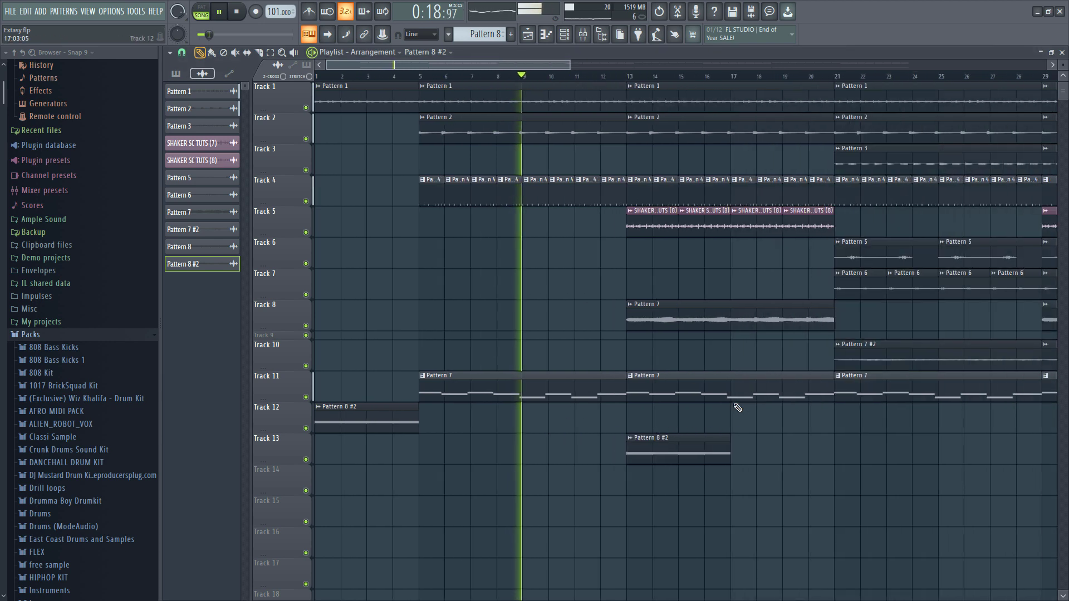
# - Replace the Track 11 Pattern 7 clip at bar 13 with the Track 13 Pattern 8 #2 clip extended to bar 21, and save the project
pyautogui.rightClick(735, 396)
pyautogui.moveTo(649, 453); pyautogui.dragTo(615, 457)
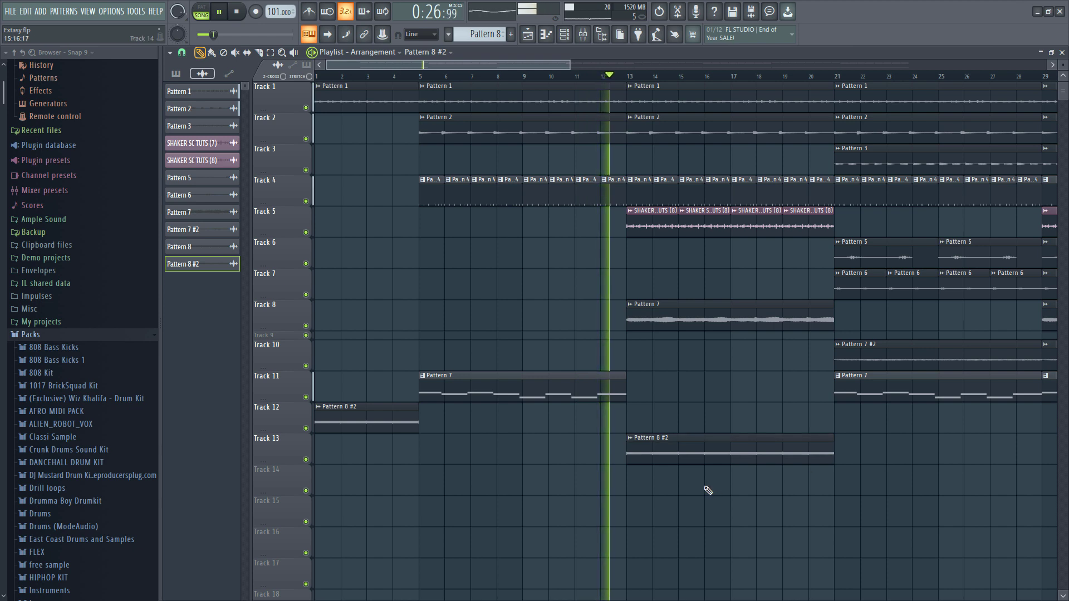
pyautogui.hotkey('ctrl', 's')
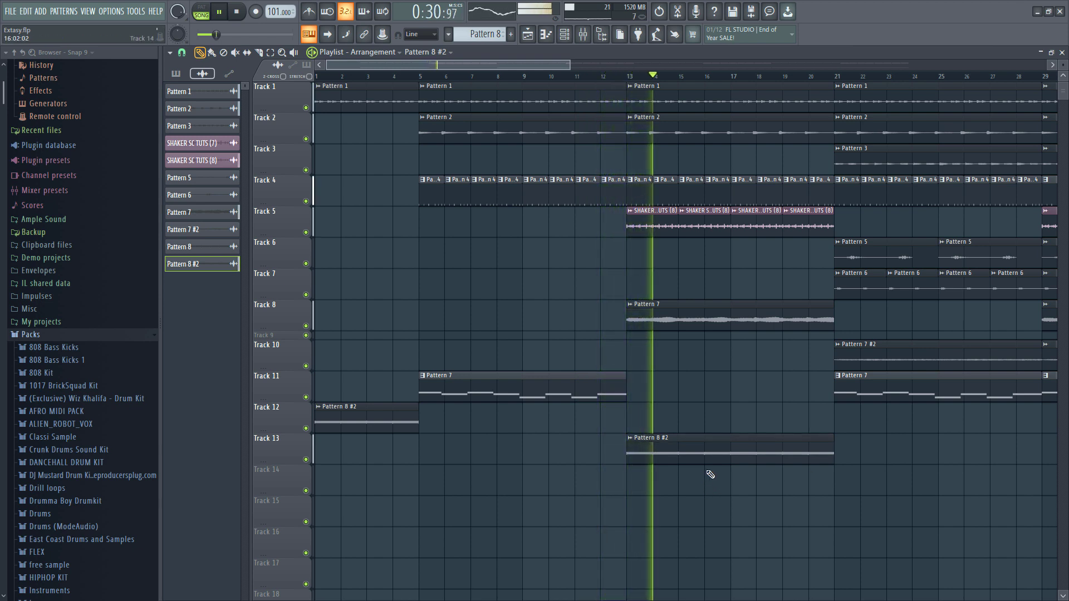
# - Delete the Pattern 7 clip at bar 29 on Track 11 and copy the eight-bar Pattern 8 #2 clip to bar 29 on Track 13
pyautogui.keyDown('ctrl'); pyautogui.scroll(-2, 710, 473); pyautogui.keyUp('ctrl')
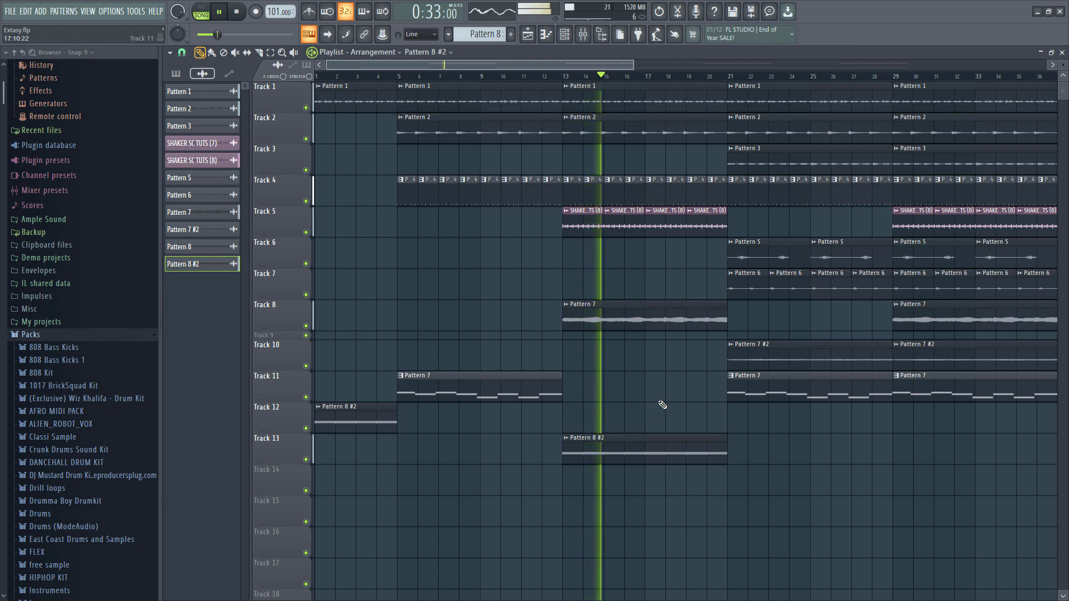
pyautogui.keyDown('ctrl'); pyautogui.scroll(-1, 663, 405); pyautogui.keyUp('ctrl')
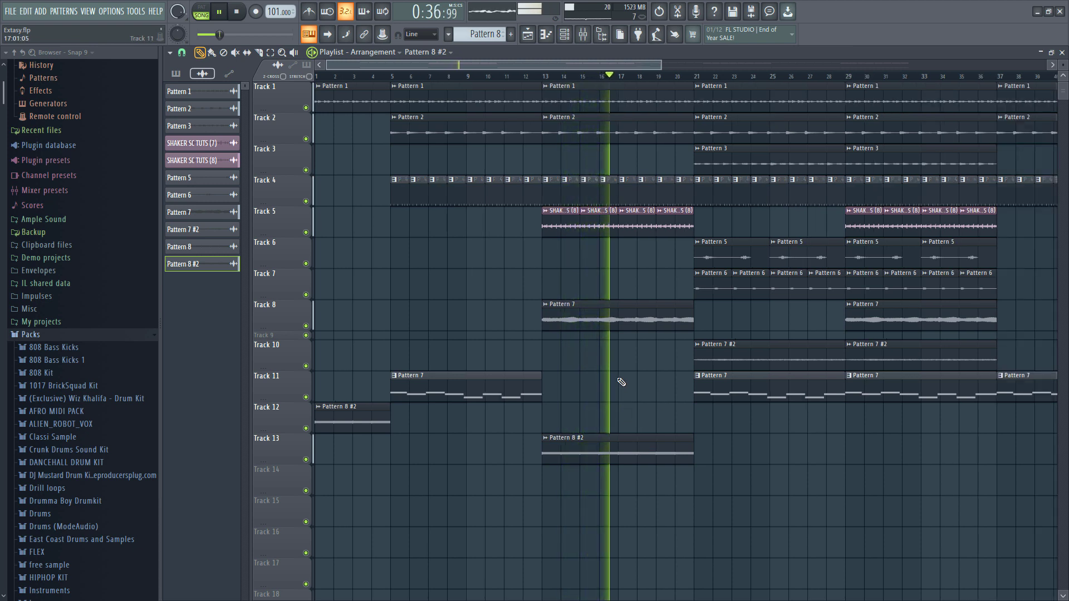
pyautogui.keyDown('ctrl'); pyautogui.scroll(-2, 647, 363); pyautogui.keyUp('ctrl')
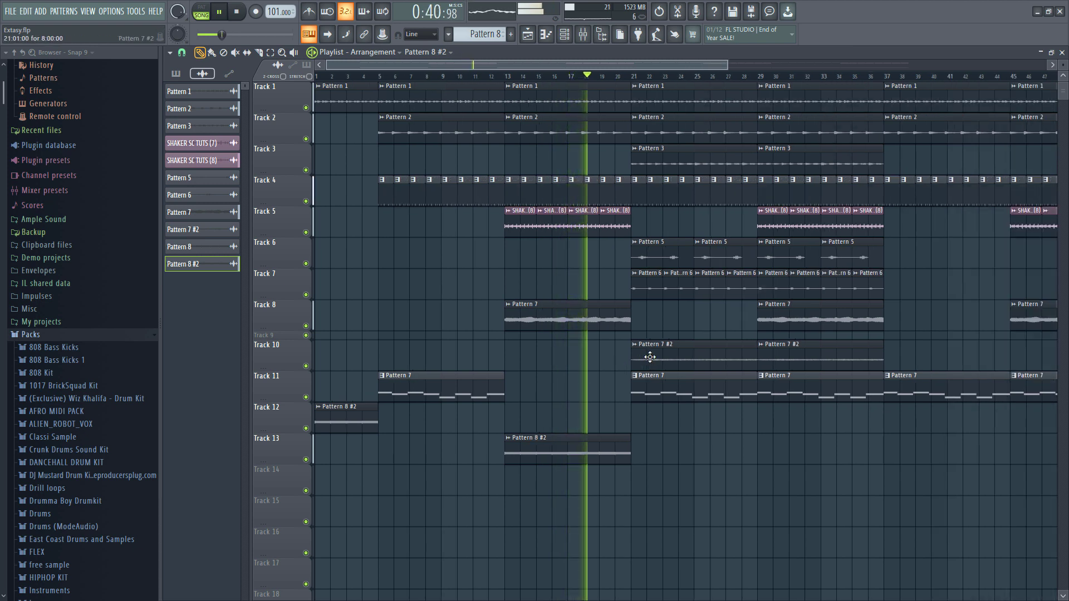
pyautogui.rightClick(794, 392)
pyautogui.keyDown('shift'); pyautogui.moveTo(570, 456); pyautogui.dragTo(808, 471); pyautogui.keyUp('shift')
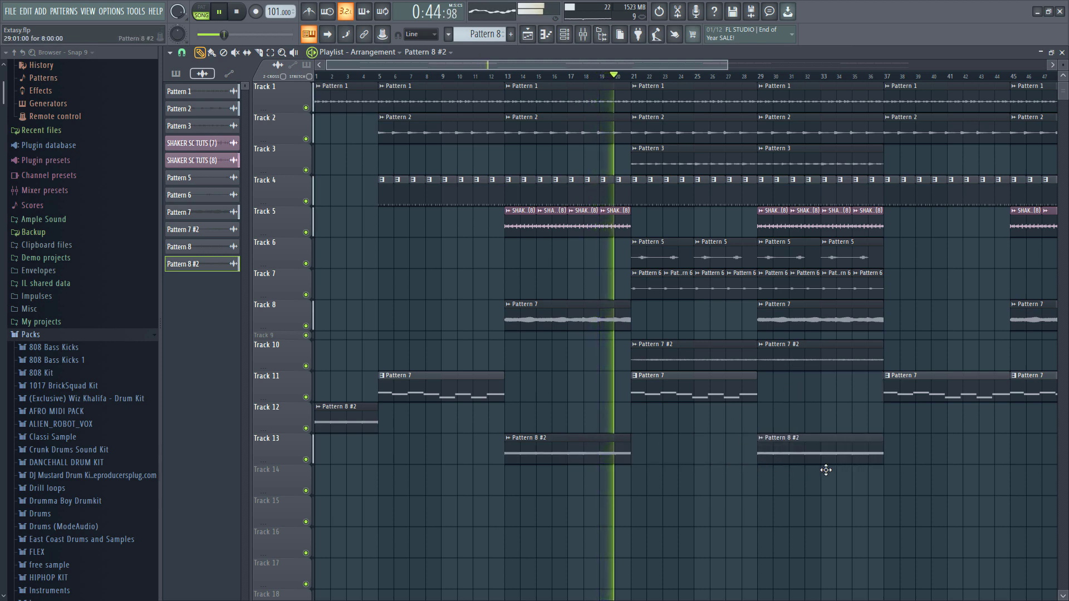